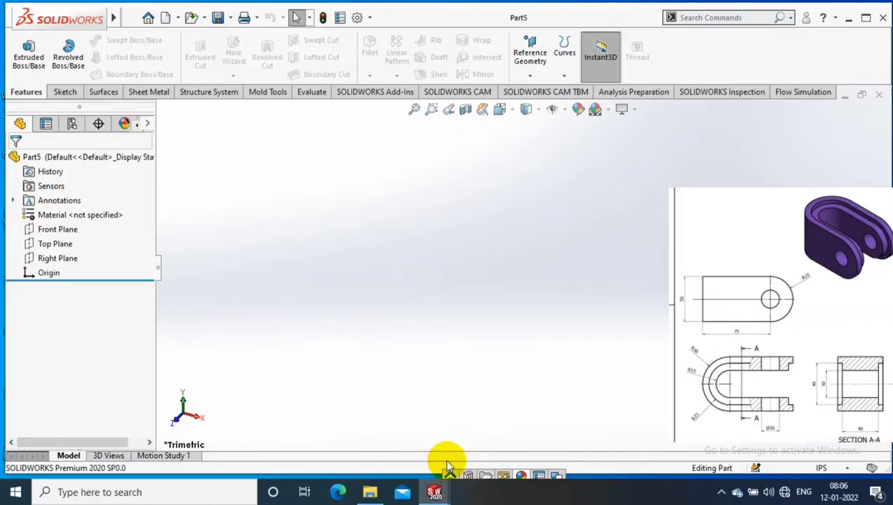
- Start a sketch on the Front Plane and draw a center rectangle at the origin
right_click(63, 229)
click(139, 208)
click(62, 92)
click(23, 56)
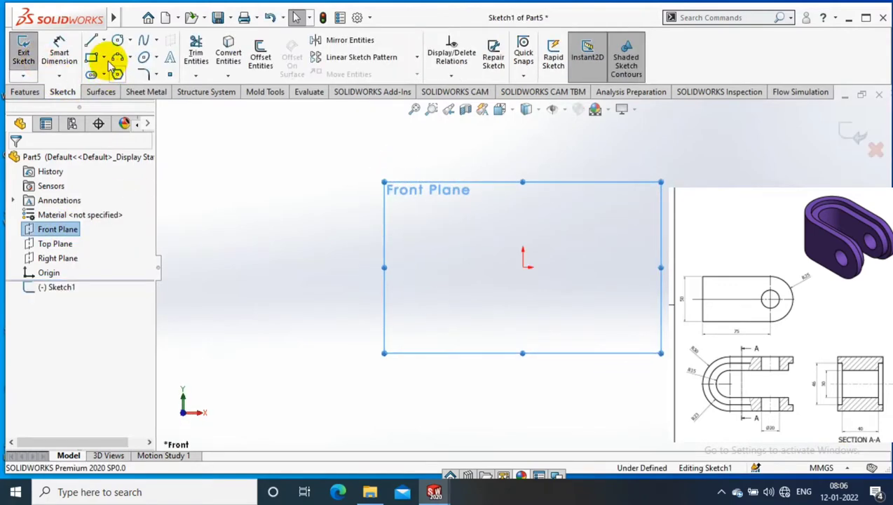
click(104, 57)
click(98, 88)
click(524, 267)
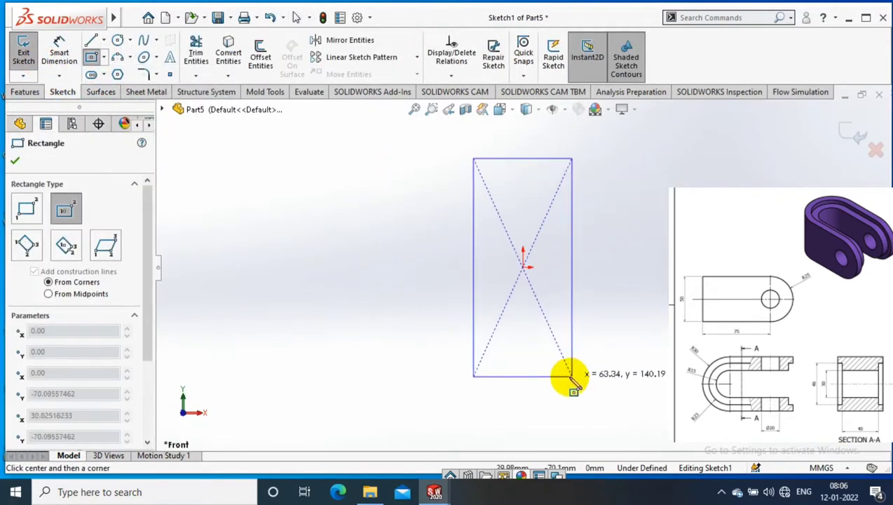
click(591, 391)
- Dimension the rectangle 60 mm wide and 100 mm tall
click(59, 54)
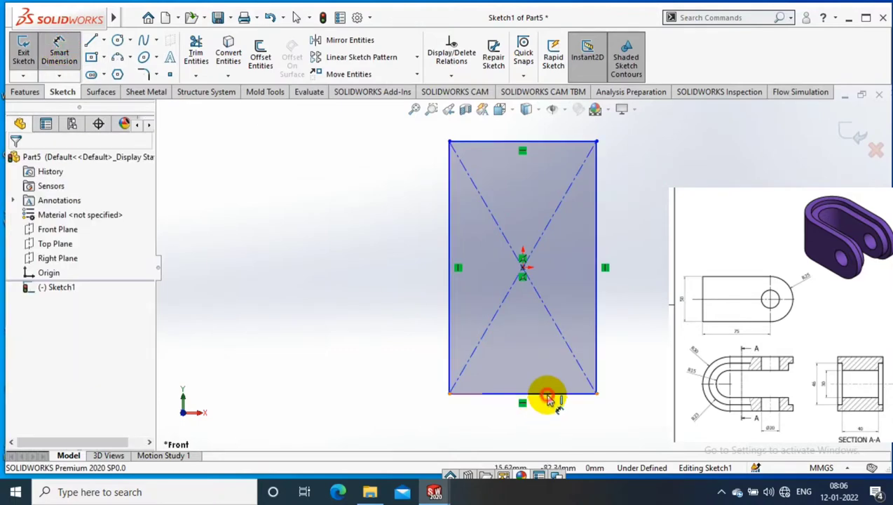
click(554, 394)
click(545, 425)
text(60)
key(Return)
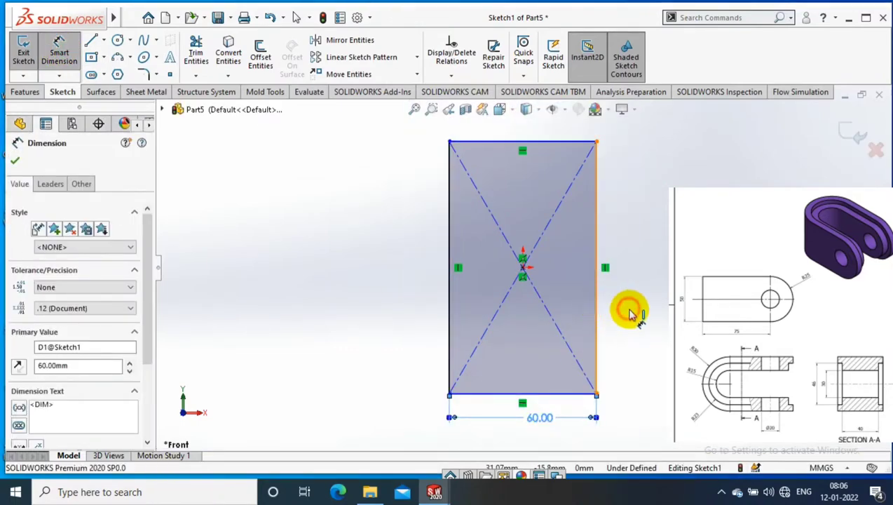
click(628, 309)
click(630, 309)
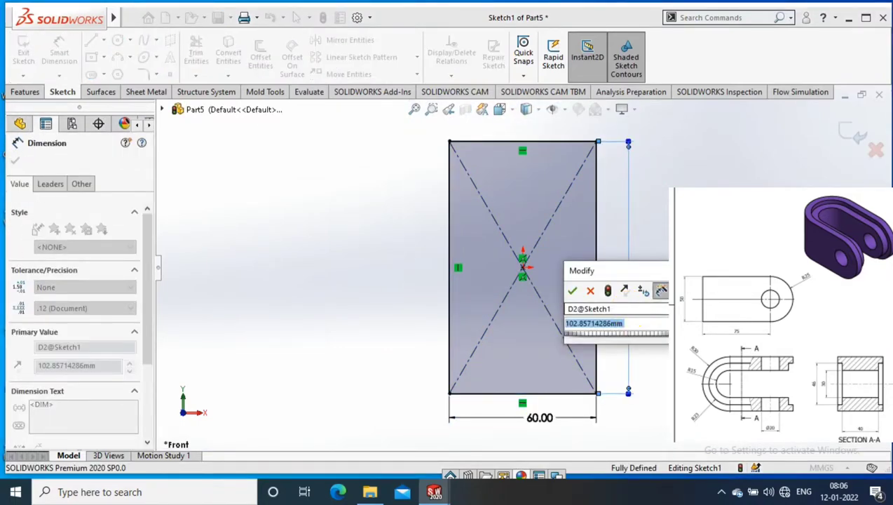
text(100)
key(Return)
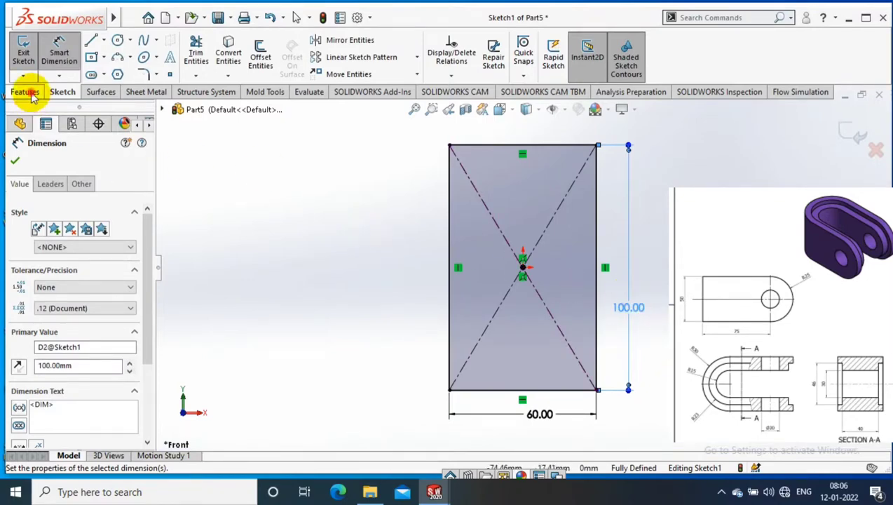
- Extrude the rectangle 50 mm Mid Plane into a solid block
click(26, 92)
click(28, 52)
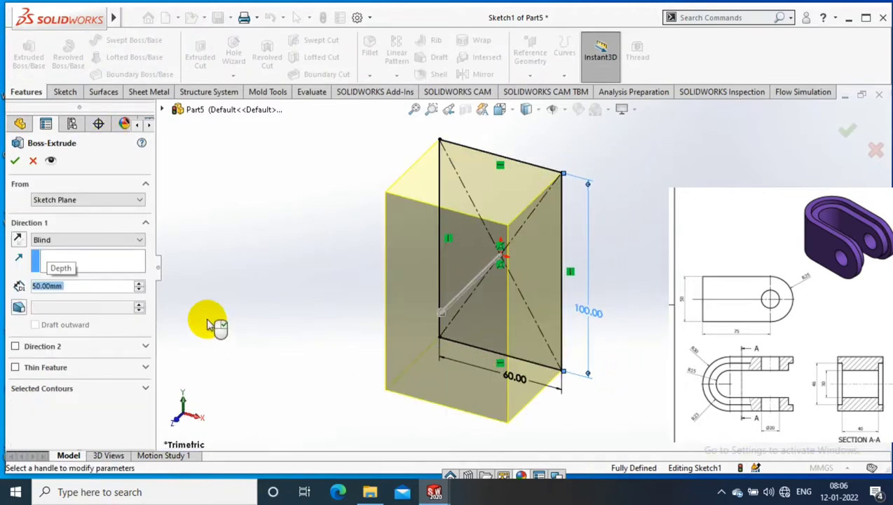
click(111, 239)
click(60, 295)
click(14, 160)
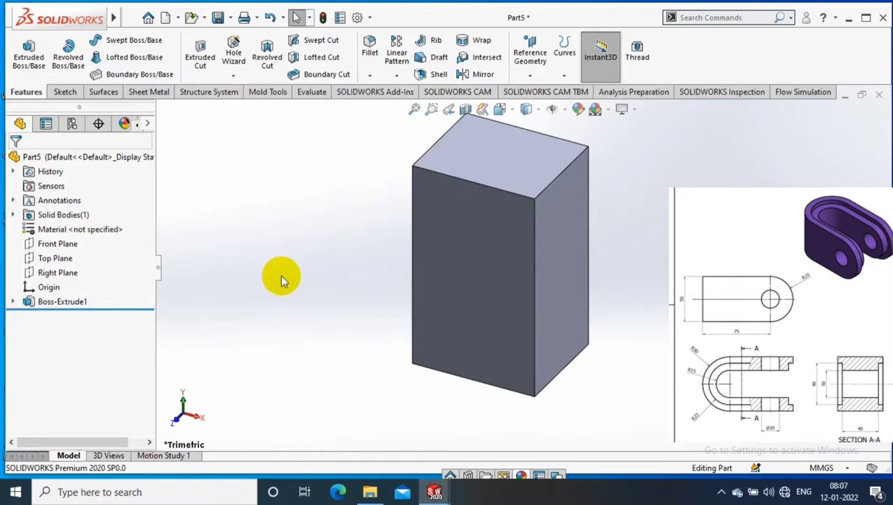
- Turn the view normal to the block's front face and zoom in
click(474, 347)
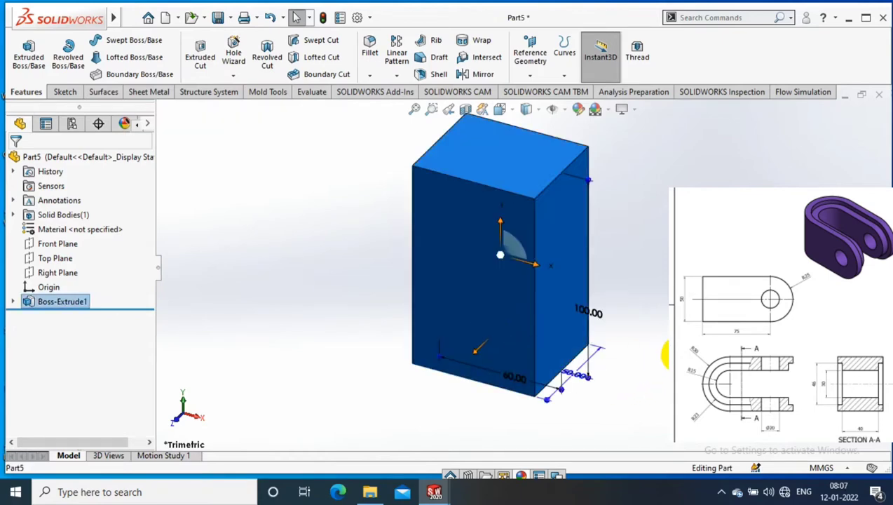
mouse_move(670, 354)
middle_down()
mouse_move(663, 340)
mouse_move(673, 351)
middle_up()
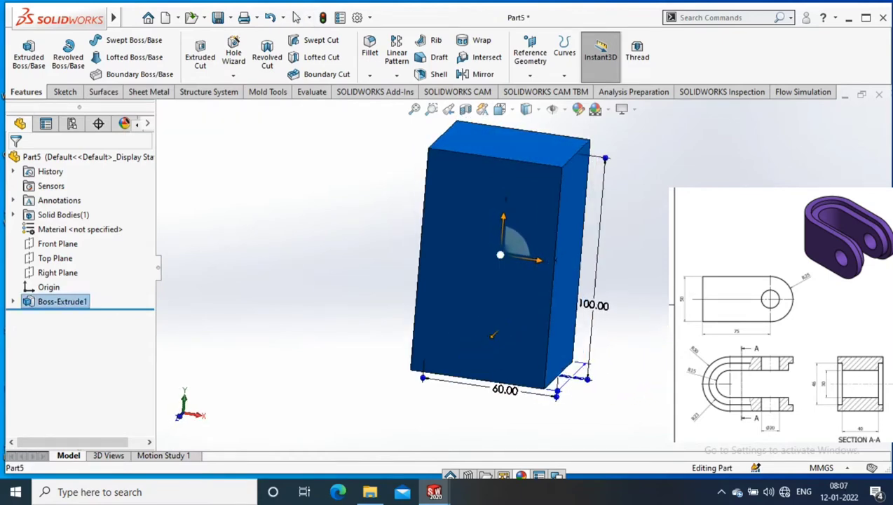
right_click(546, 286)
click(630, 142)
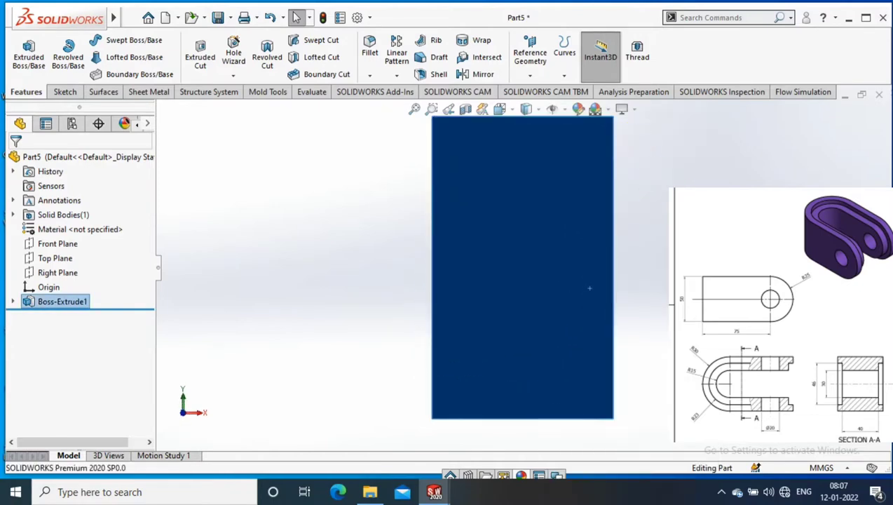
scroll(377, 294, up, 3)
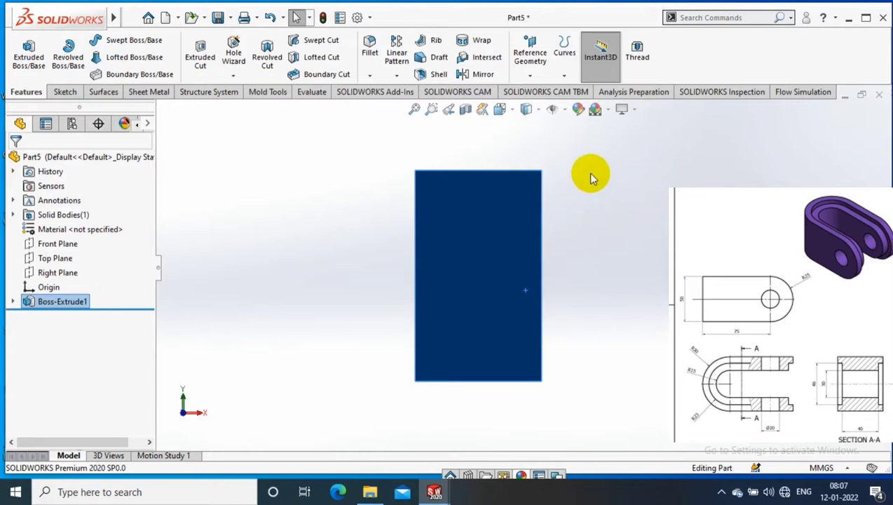
- Sketch a center rectangle on the block's front face, centred on its top edge
click(64, 91)
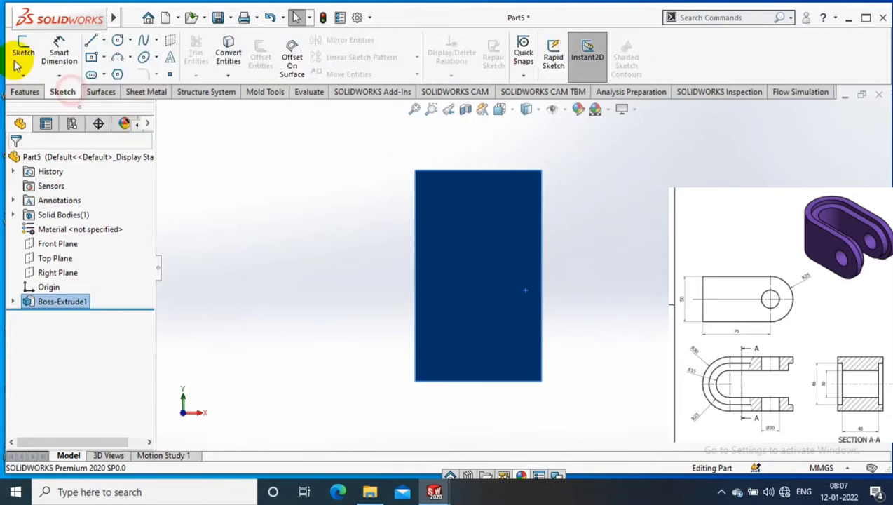
click(24, 52)
click(103, 57)
click(134, 90)
click(478, 170)
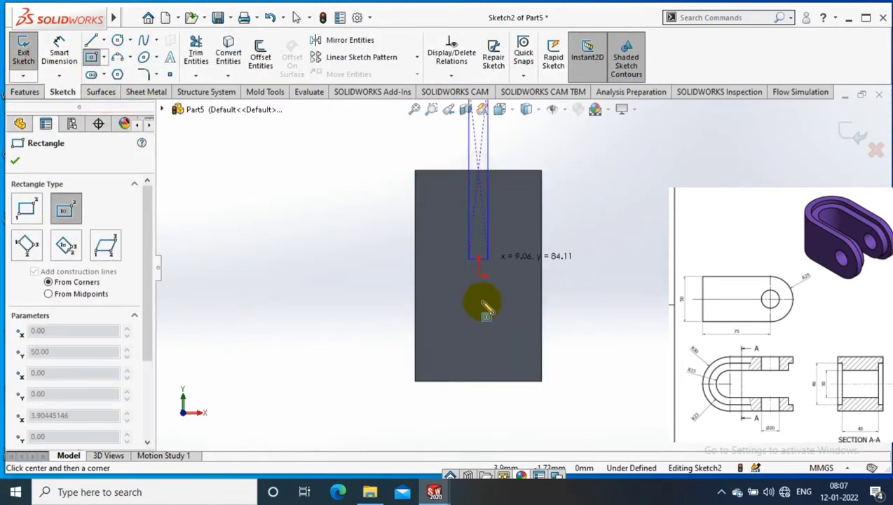
click(497, 322)
key(d)
- Dimension the slot rectangle 30 mm wide and 15 mm above the block's bottom edge
click(478, 322)
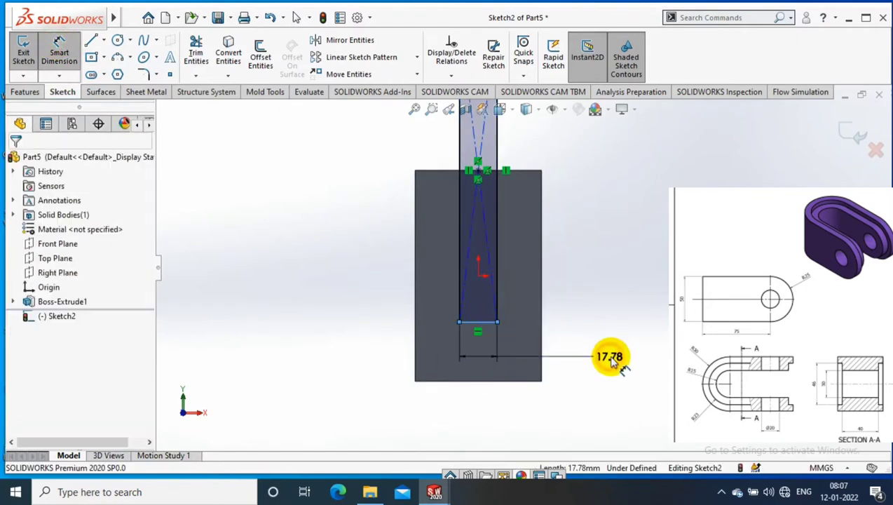
click(608, 356)
text(30)
key(Return)
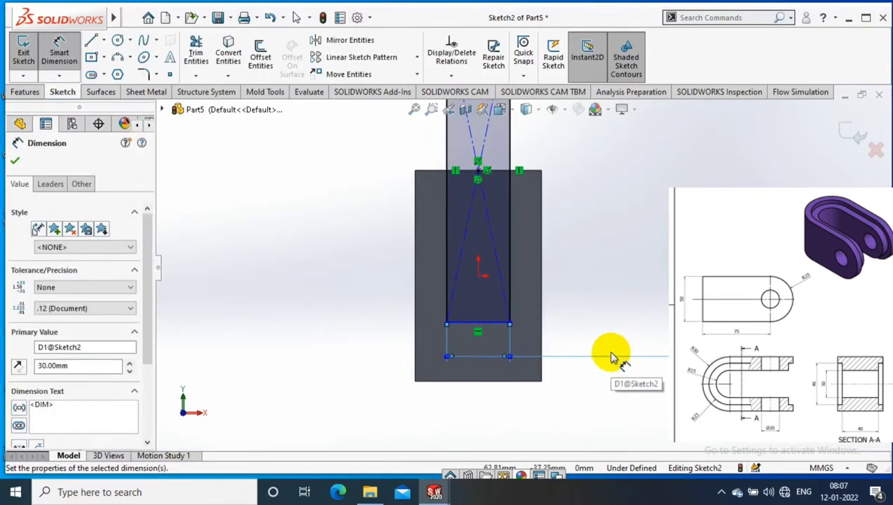
click(479, 333)
click(442, 389)
click(387, 370)
text(15)
key(Return)
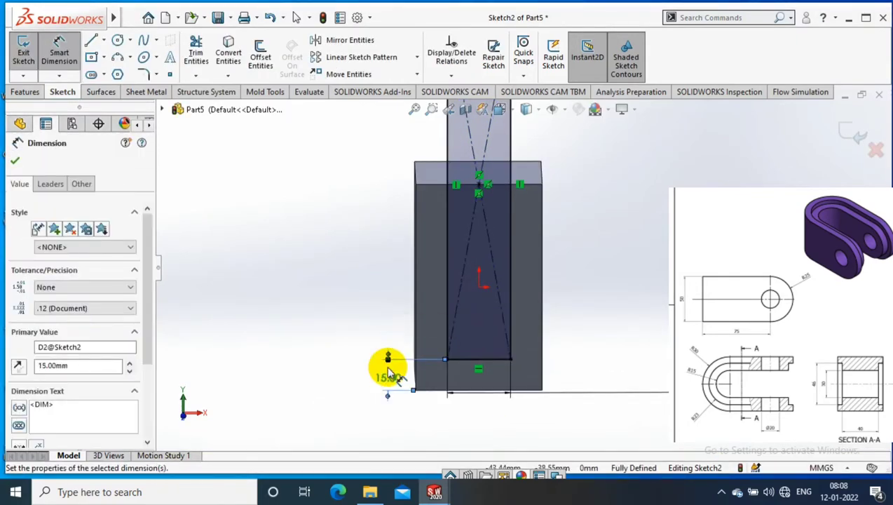
- Cut the slot Through All in both directions, leaving a U-shaped fork
click(24, 92)
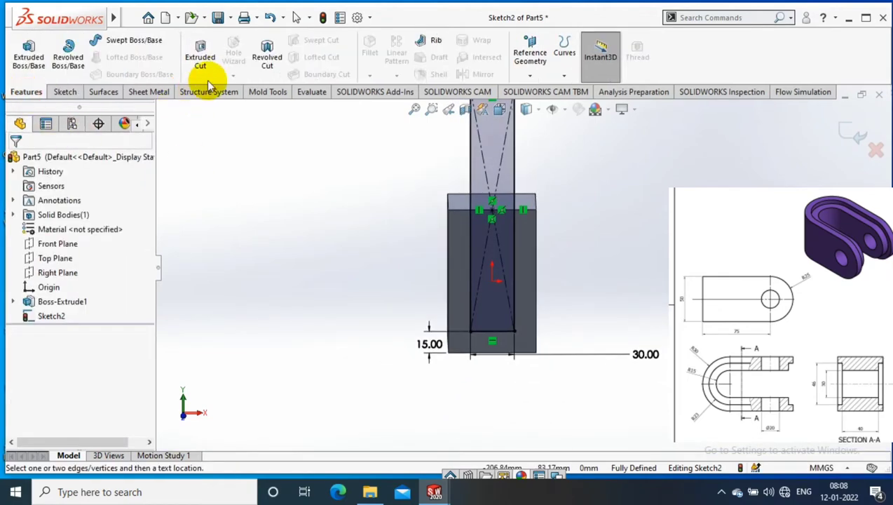
click(200, 57)
click(84, 239)
click(56, 270)
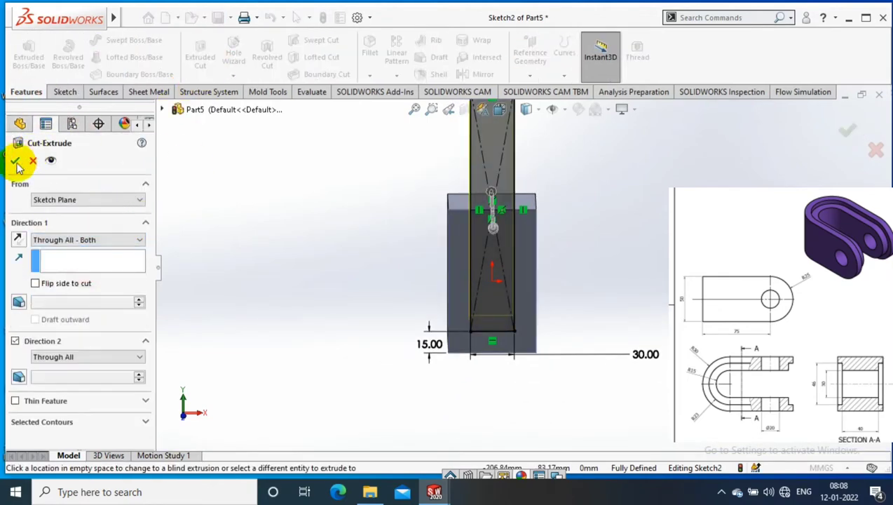
click(15, 159)
middle_drag(324, 227, 349, 233)
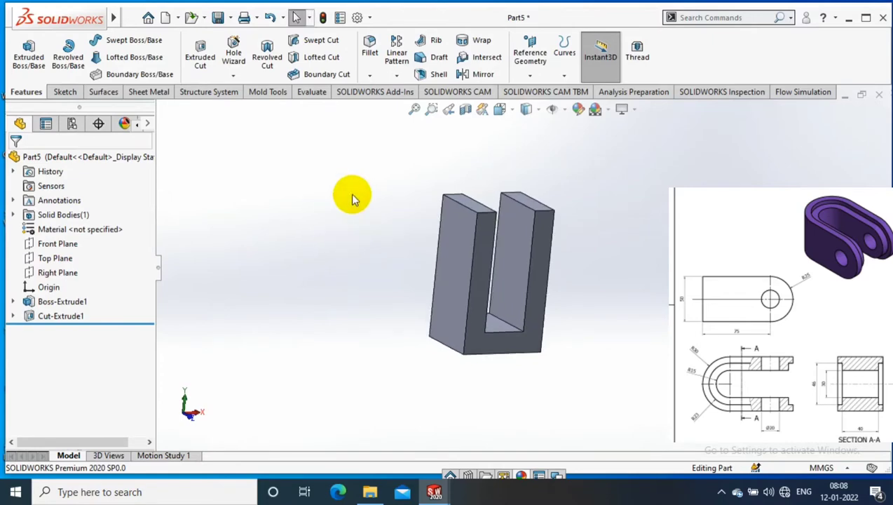
- Round the first arm's end with a full-round fillet on its side and top faces
click(370, 75)
click(379, 90)
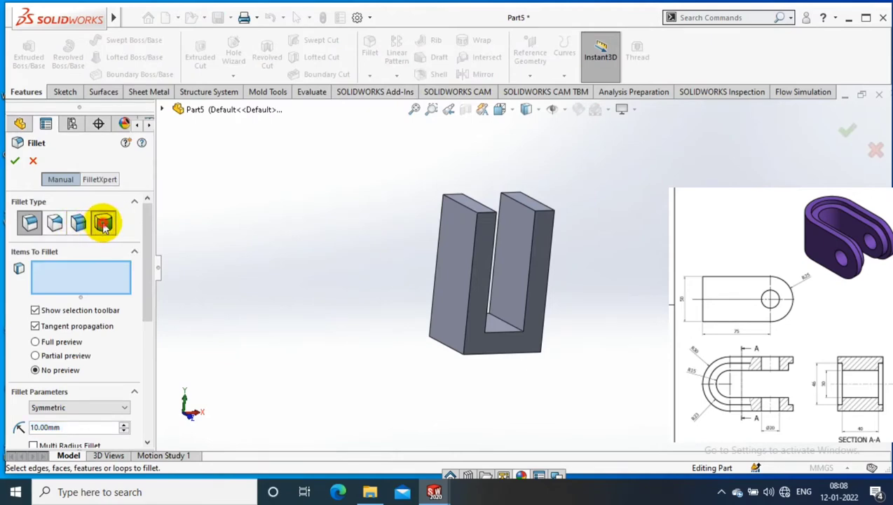
click(103, 223)
click(483, 250)
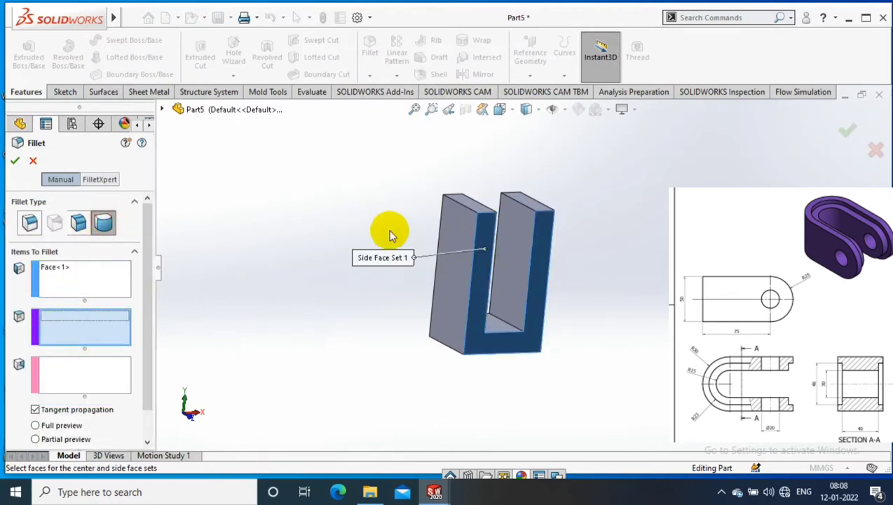
click(471, 209)
mouse_move(471, 209)
middle_down()
mouse_move(443, 312)
mouse_move(498, 295)
middle_up()
click(502, 298)
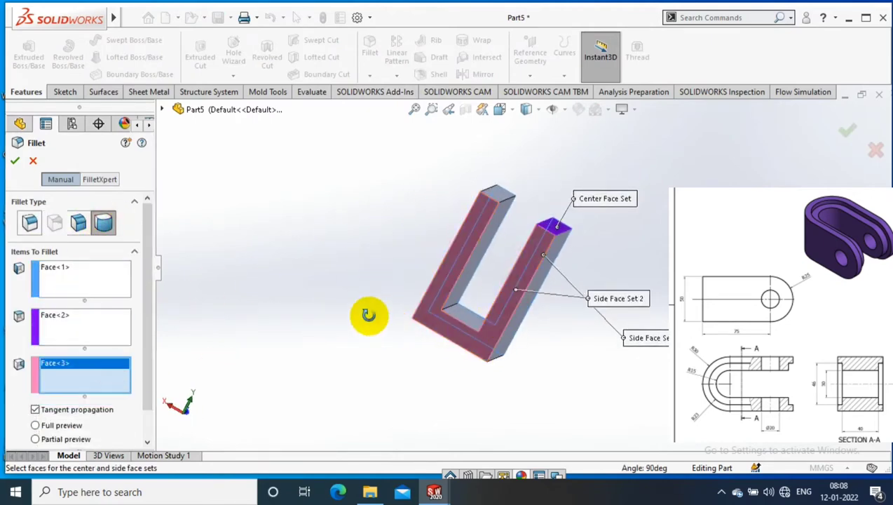
middle_drag(369, 315, 236, 284)
click(14, 161)
mouse_move(644, 194)
middle_down()
mouse_move(594, 202)
mouse_move(634, 226)
mouse_move(593, 185)
middle_up()
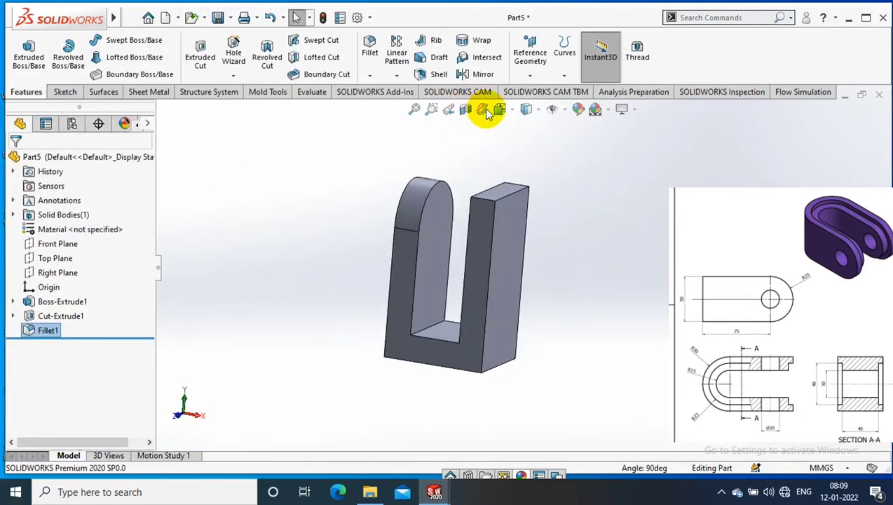
- Apply a full-round fillet to the second arm using its two side faces and top face
click(374, 77)
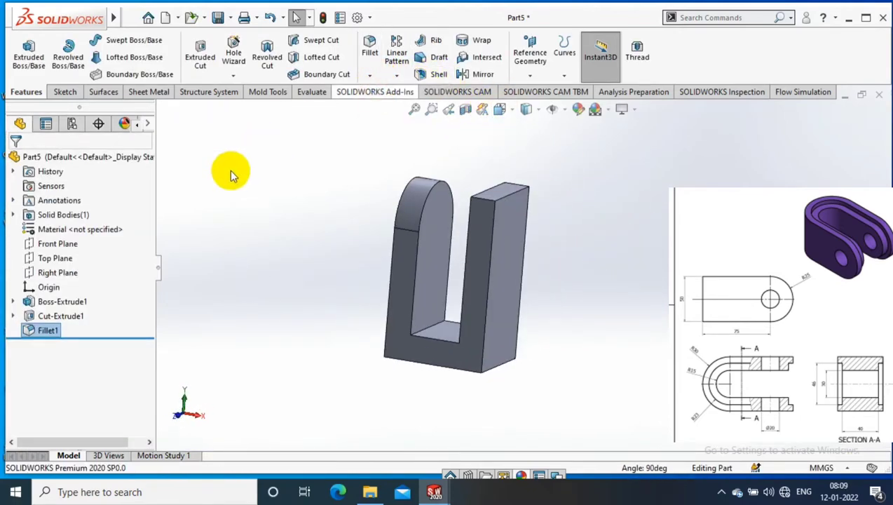
click(480, 274)
click(113, 339)
click(515, 194)
middle_drag(564, 269, 424, 279)
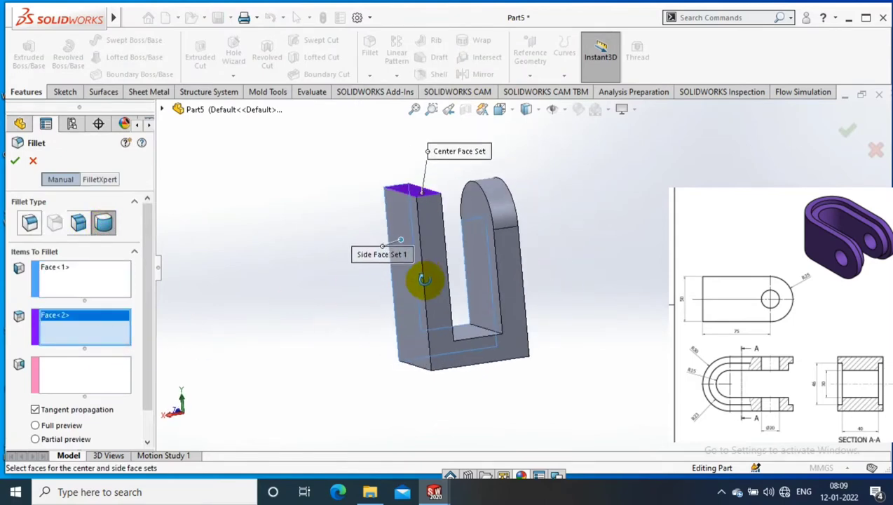
click(424, 279)
click(15, 161)
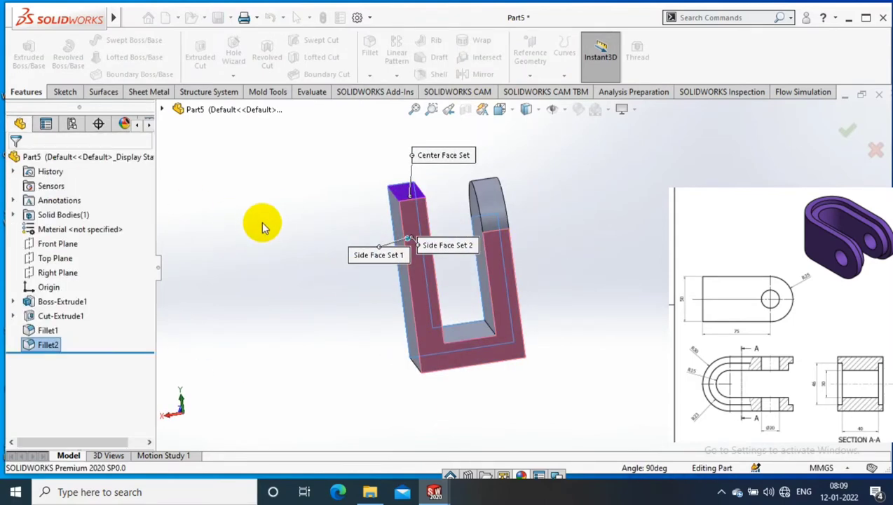
mouse_move(263, 226)
middle_down()
mouse_move(413, 255)
mouse_move(443, 303)
mouse_move(442, 329)
mouse_move(480, 366)
mouse_move(517, 365)
mouse_move(570, 302)
mouse_move(592, 185)
mouse_move(523, 123)
middle_up()
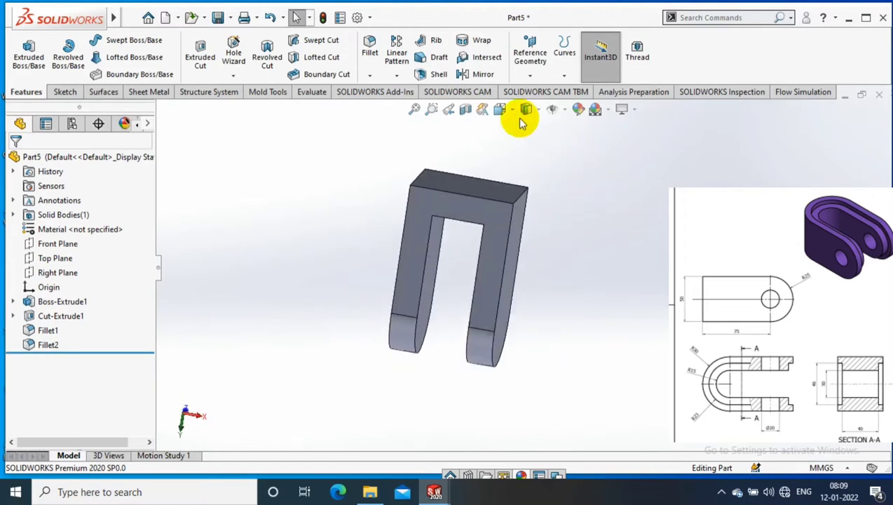
- Full-round fillet the base's outer end using its two side faces and end face
click(369, 53)
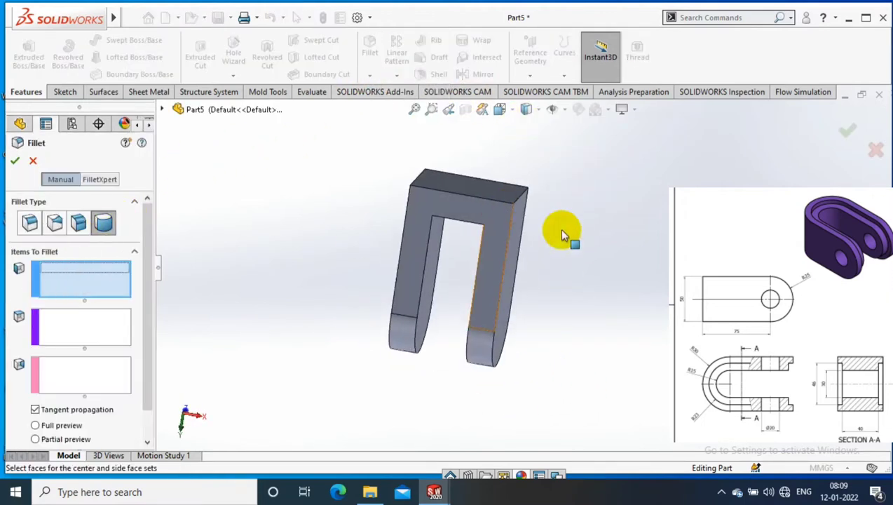
click(520, 241)
click(84, 327)
click(494, 183)
middle_drag(522, 219, 424, 234)
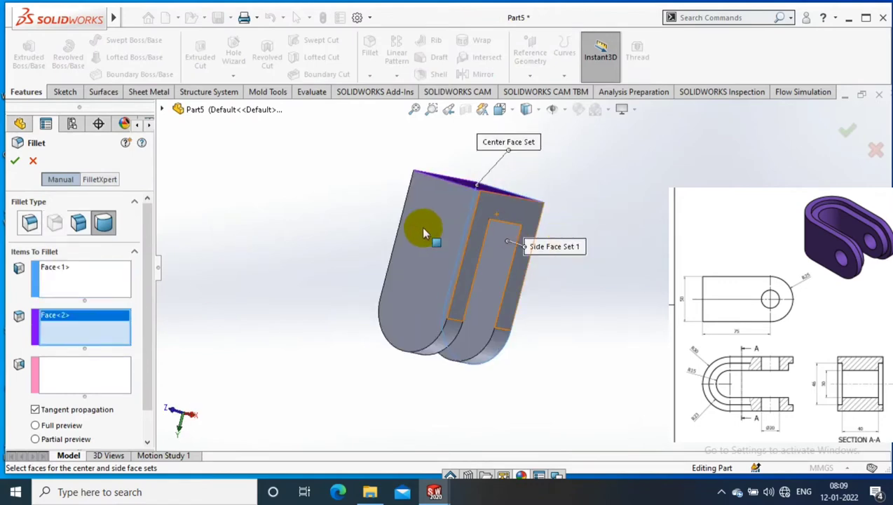
click(465, 225)
click(14, 160)
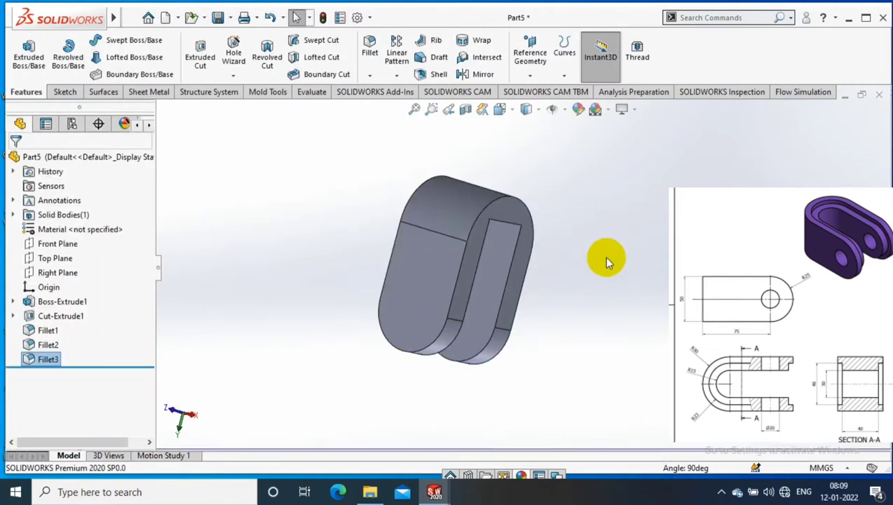
middle_drag(607, 261, 568, 174)
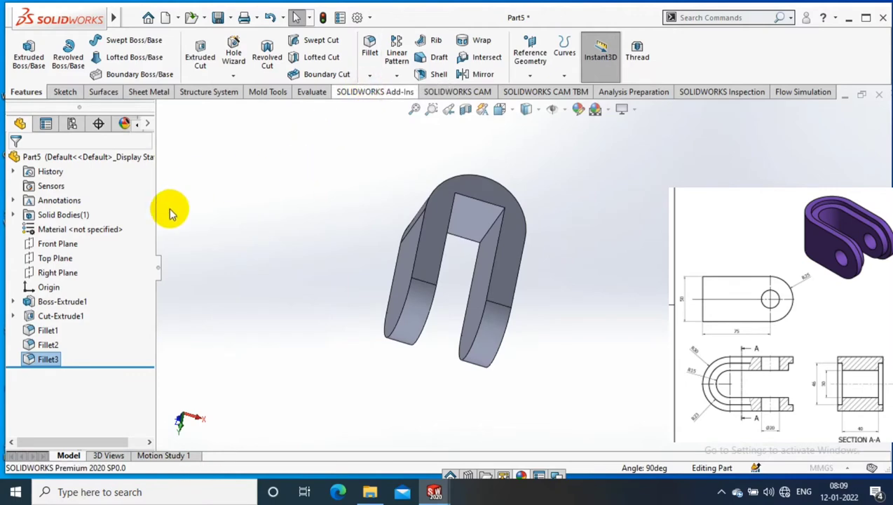
- Full-round fillet the slot bottom between the two arms' inner faces
key(Return)
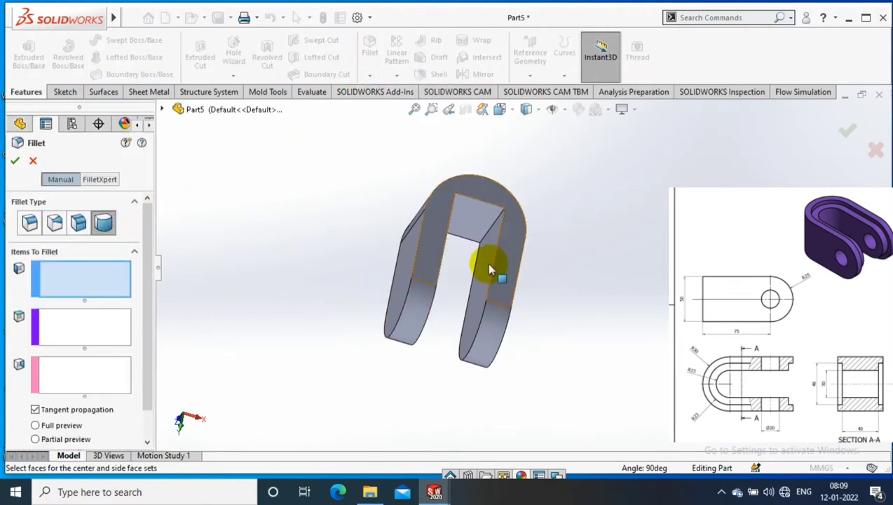
click(490, 268)
click(104, 330)
click(455, 246)
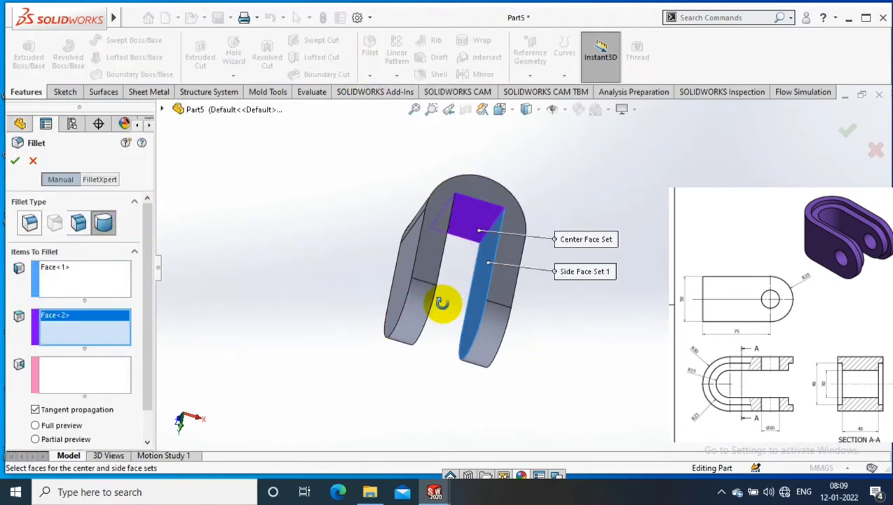
middle_drag(443, 303, 420, 284)
right_click(115, 329)
click(105, 379)
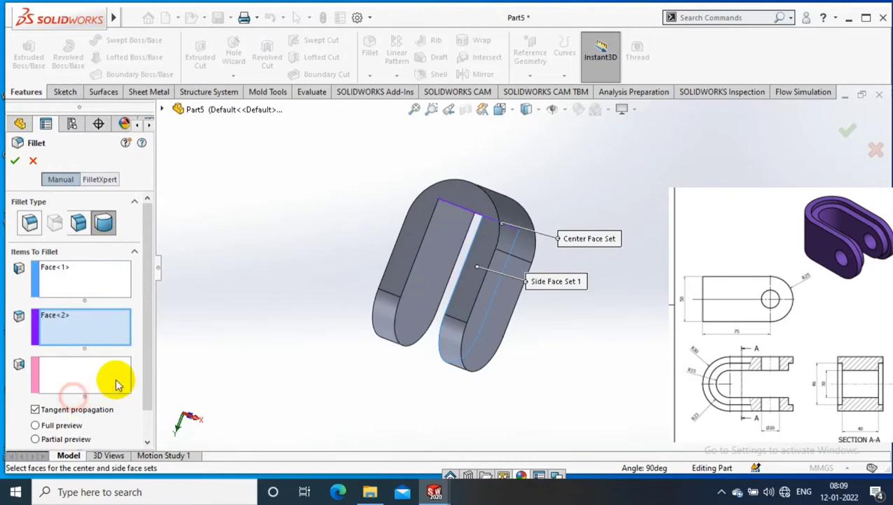
click(444, 286)
key(Return)
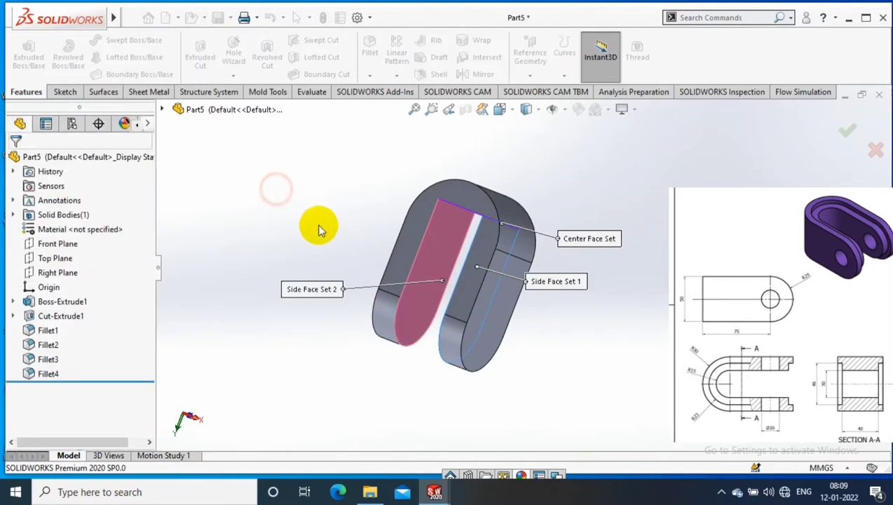
mouse_move(317, 223)
middle_down()
mouse_move(425, 119)
mouse_move(338, 183)
middle_up()
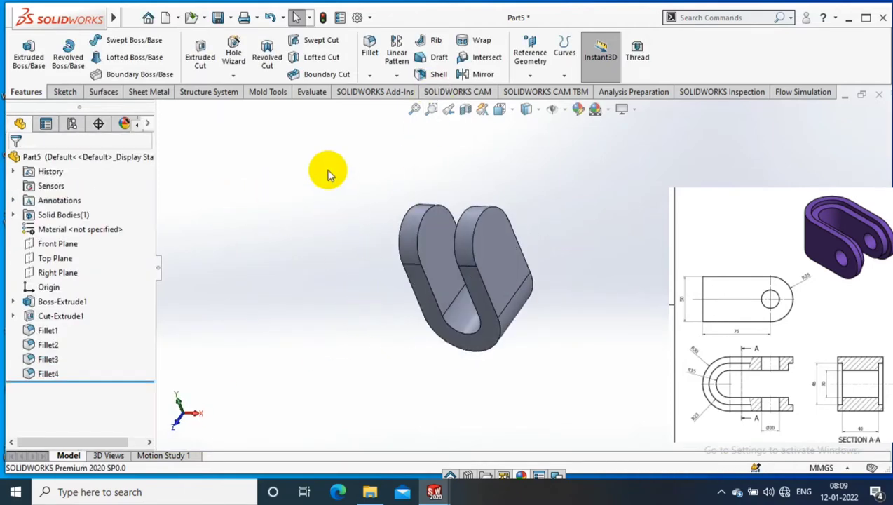
- Sketch a Ø20 circle on the arm's outer face near the rounded end
right_click(494, 242)
click(587, 126)
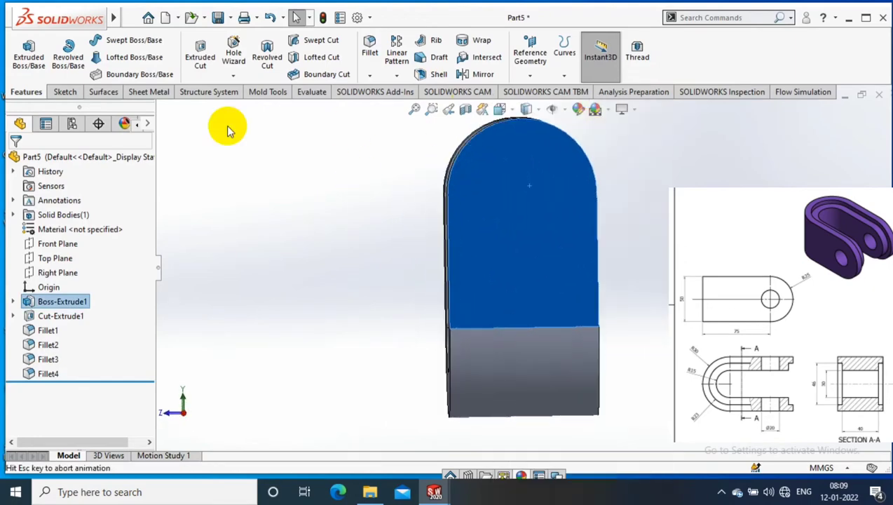
click(63, 92)
click(23, 53)
click(119, 40)
drag(522, 185, 536, 185)
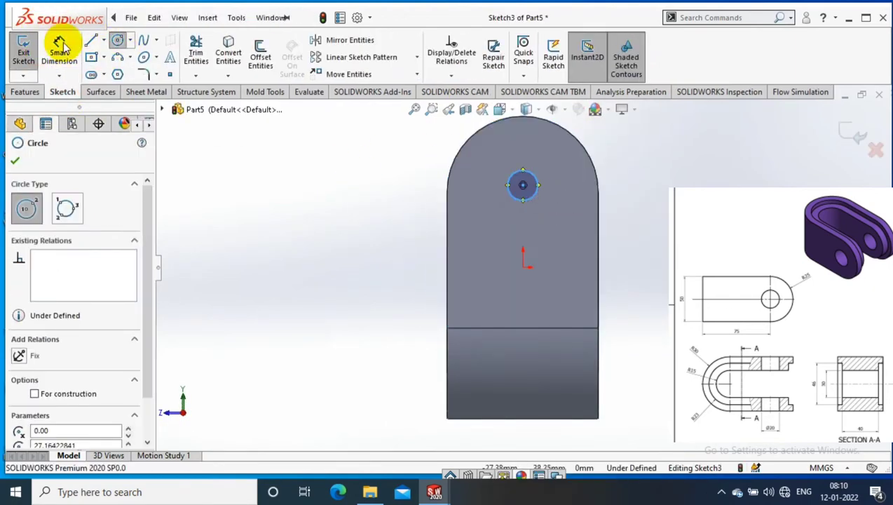
click(60, 53)
click(510, 188)
click(400, 207)
text(20)
key(Return)
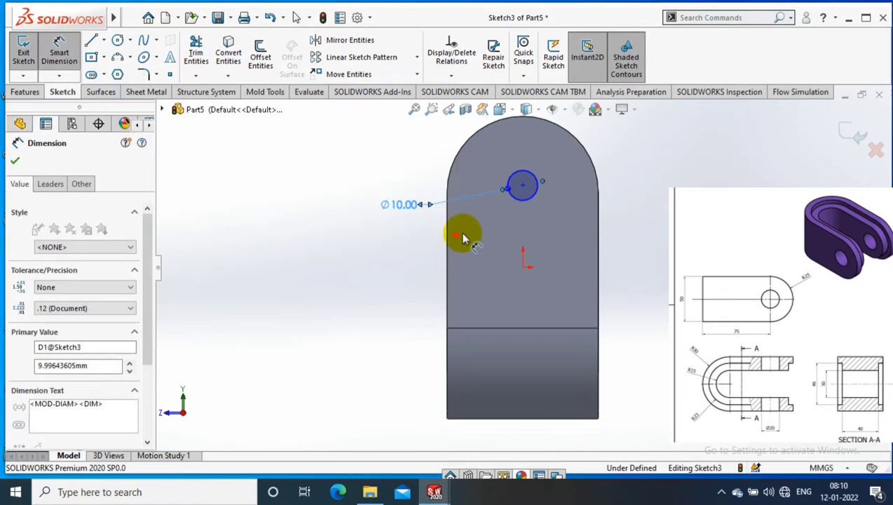
- Make the circle concentric with the arm's rounded edge
click(551, 199)
click(265, 181)
click(552, 176)
ctrl+click(590, 155)
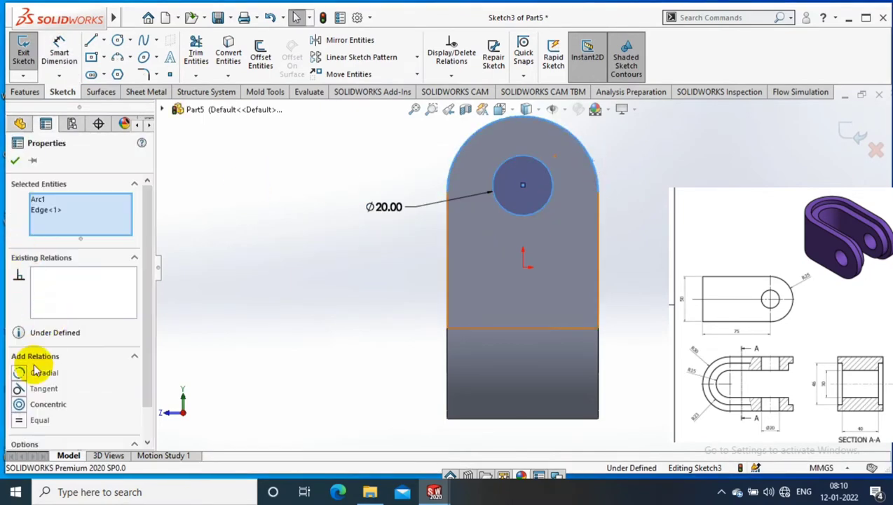
click(40, 402)
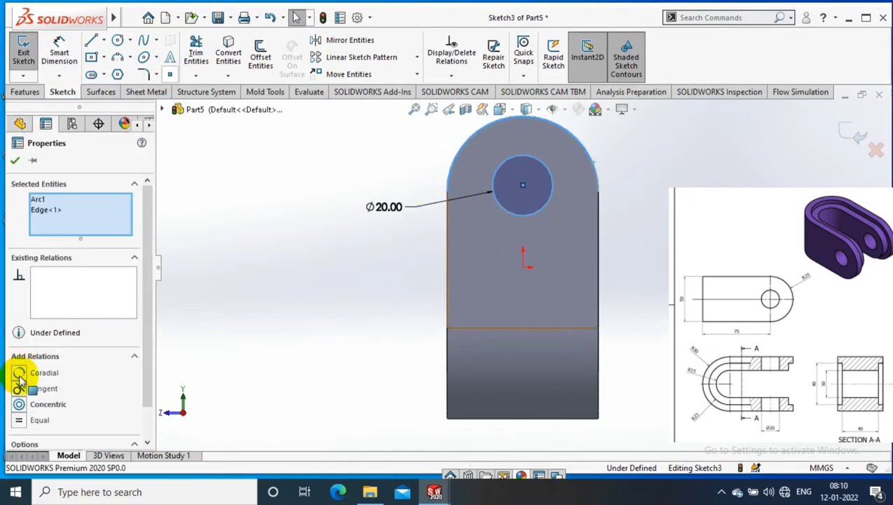
click(28, 404)
click(17, 161)
- Cut the Ø20 hole Through All in both directions through both arms
click(24, 92)
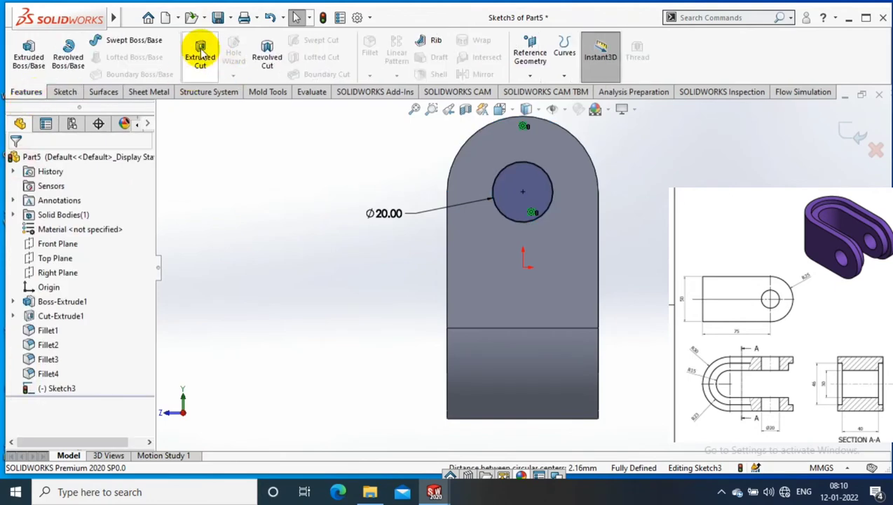
click(200, 52)
click(107, 240)
click(84, 265)
click(15, 160)
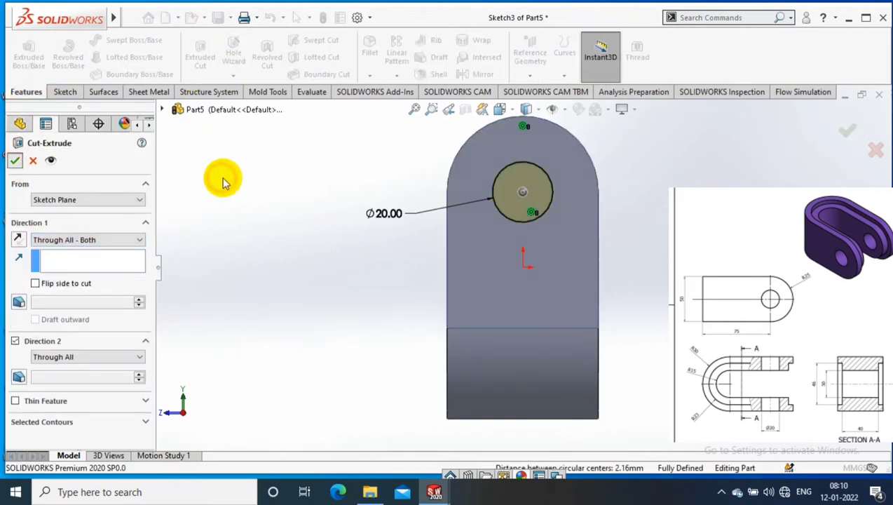
middle_drag(283, 184, 383, 258)
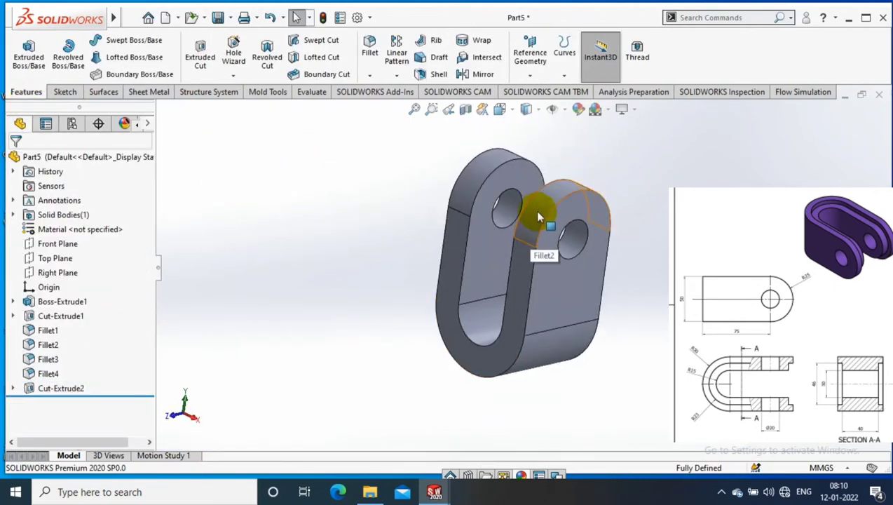
click(62, 92)
click(55, 258)
- Sketch a small rectangle on the Top Plane at the part's lower-left corner
right_click(60, 255)
click(129, 236)
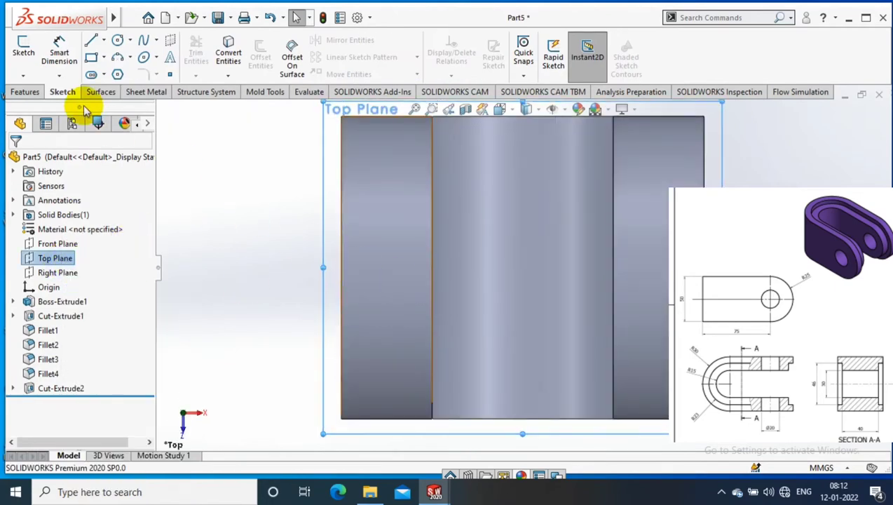
click(91, 57)
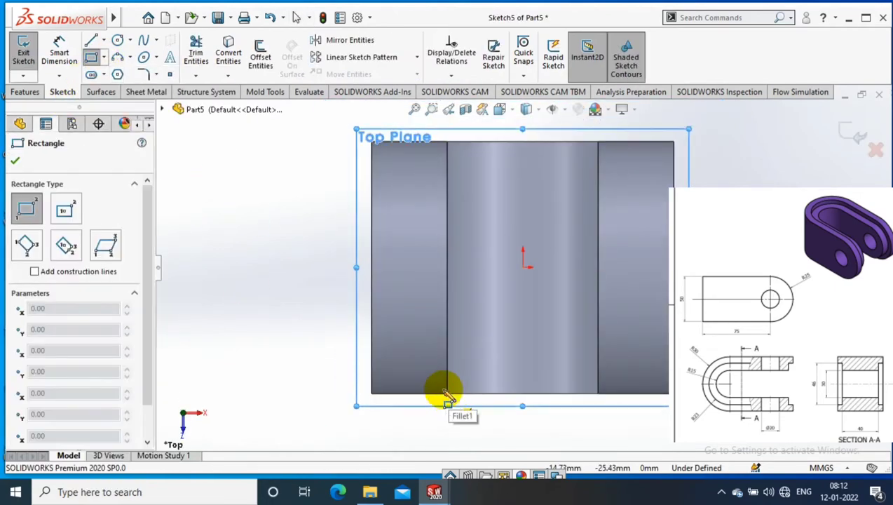
click(448, 387)
click(407, 353)
key(Escape)
- Dimension the rectangle 7 mm from the part's left edge
click(59, 52)
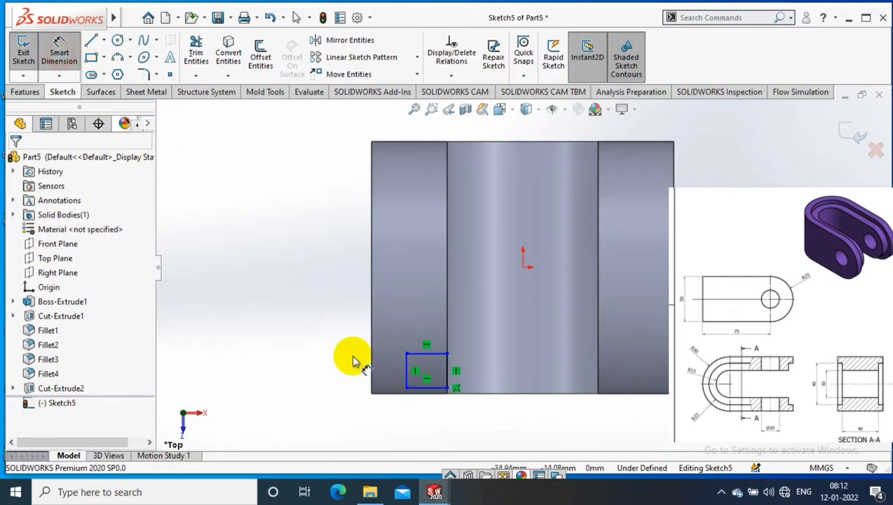
click(371, 377)
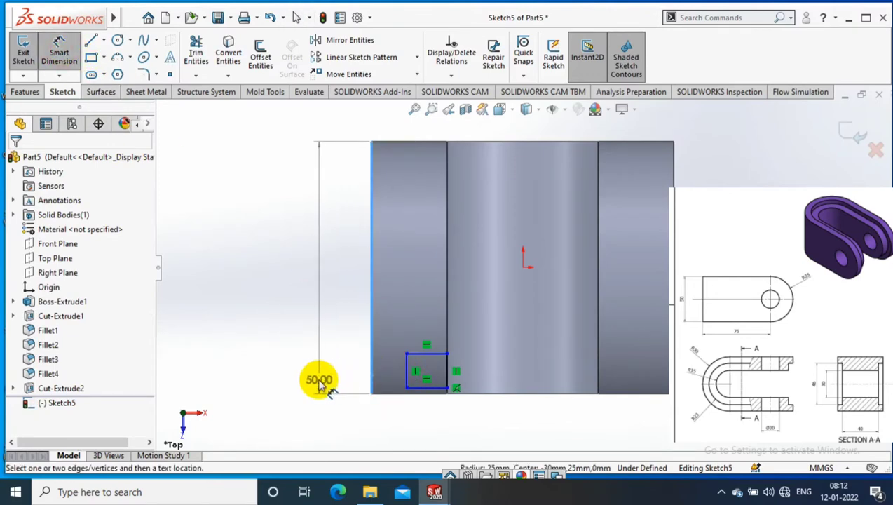
click(407, 366)
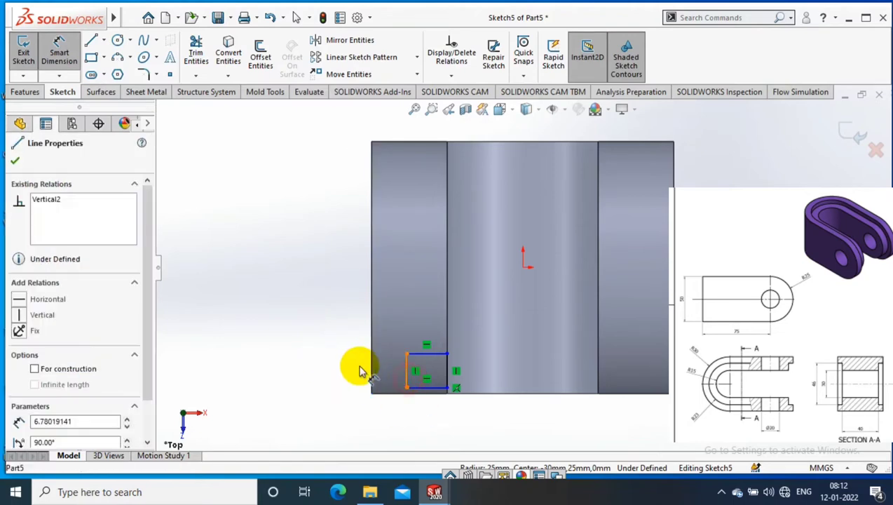
click(369, 374)
click(339, 365)
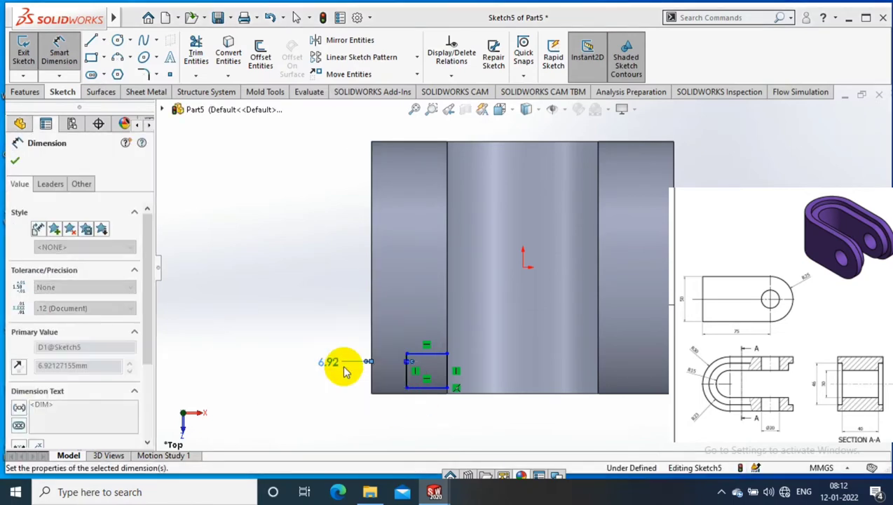
text(7)
key(Return)
- Make the rectangle's bottom line collinear with the model's bottom edge
click(426, 393)
ctrl+click(409, 394)
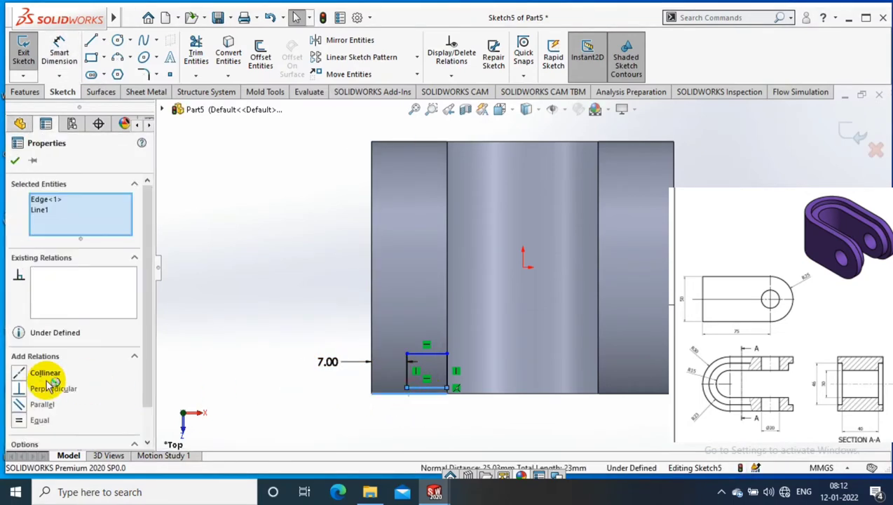
click(42, 370)
click(213, 418)
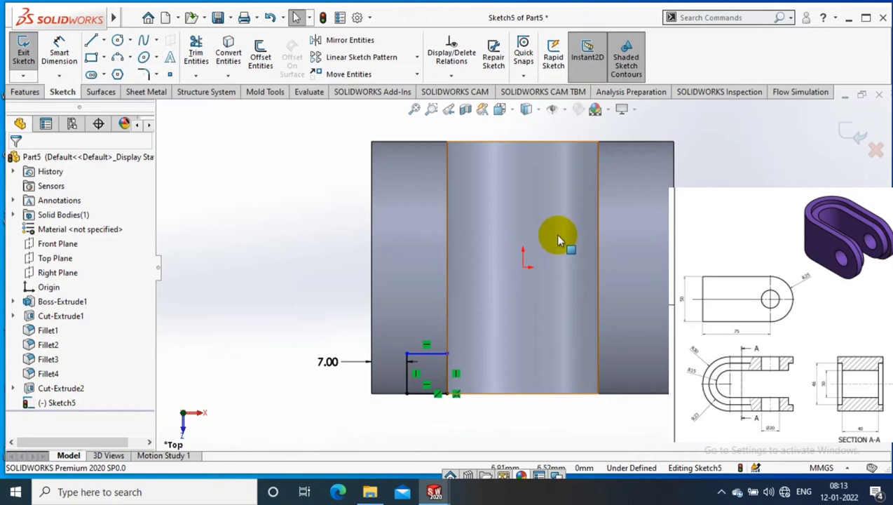
- Dimension the groove rectangle 5 mm wide and exit the sketch
click(60, 48)
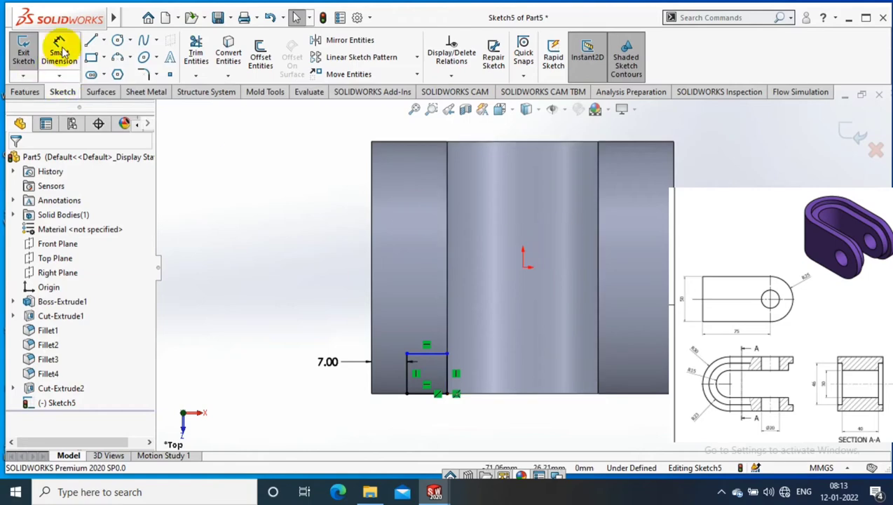
click(454, 370)
click(470, 372)
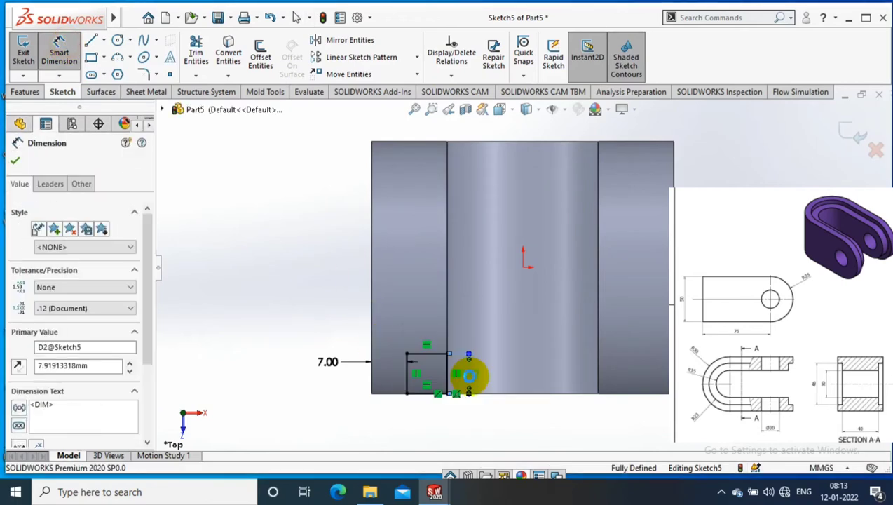
text(5)
key(Return)
click(848, 133)
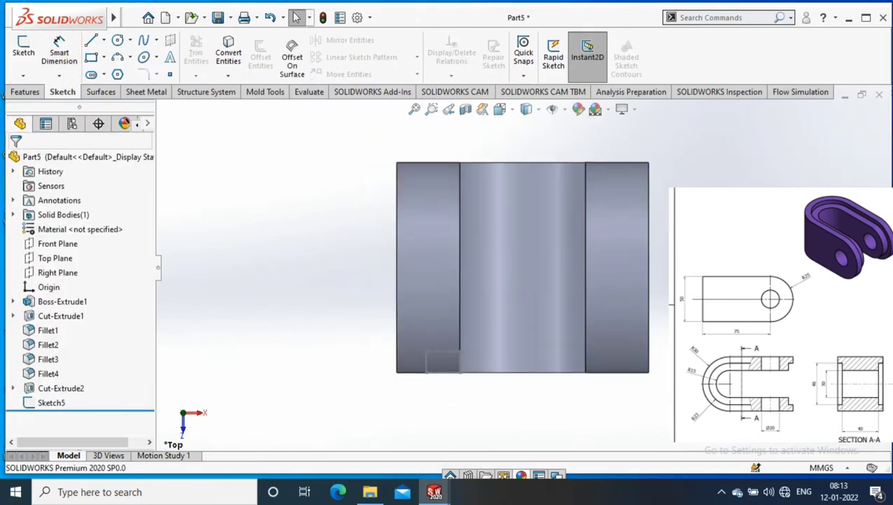
- Start a swept cut, try a solid body as the profile, then cancel it
middle_drag(704, 165, 694, 210)
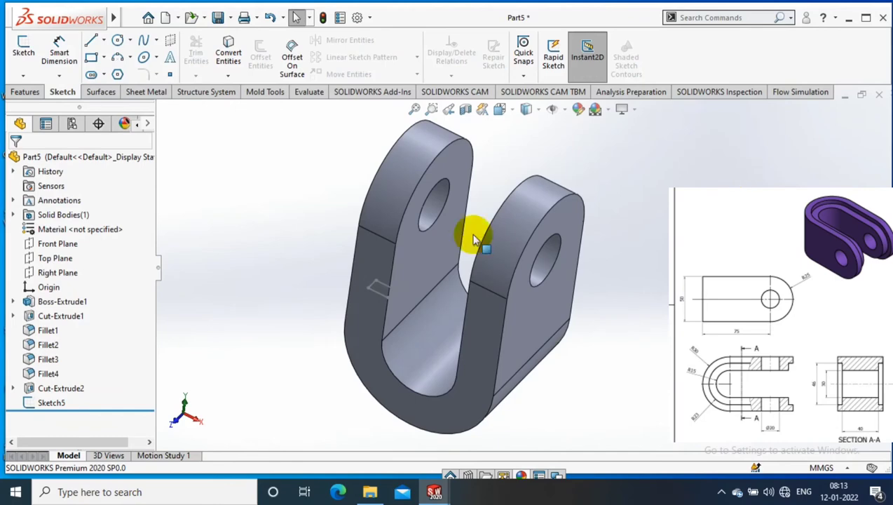
click(29, 94)
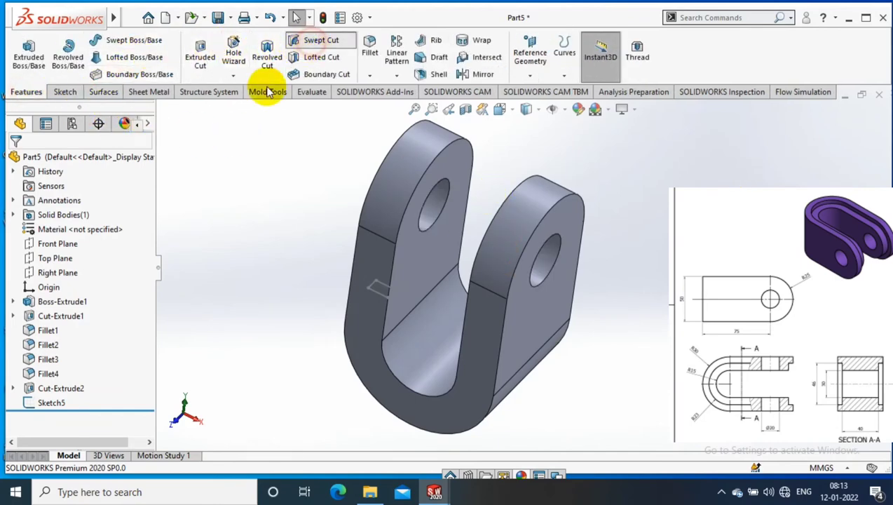
click(294, 40)
click(36, 221)
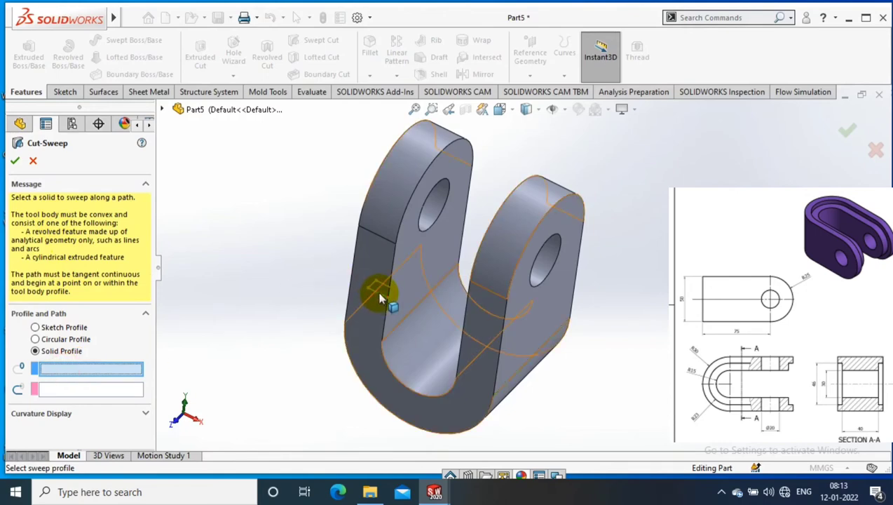
click(33, 162)
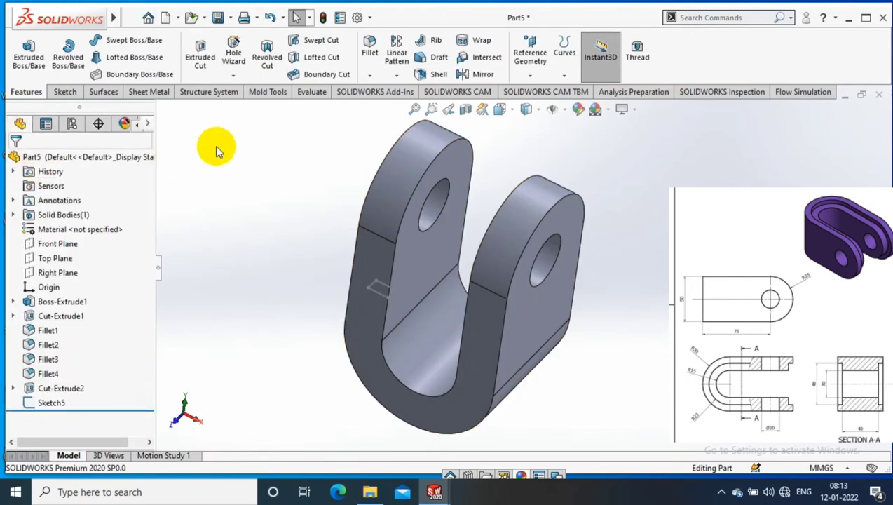
- Restart the swept cut with Sketch5 as profile, starting the path at the left prong's edge
click(319, 42)
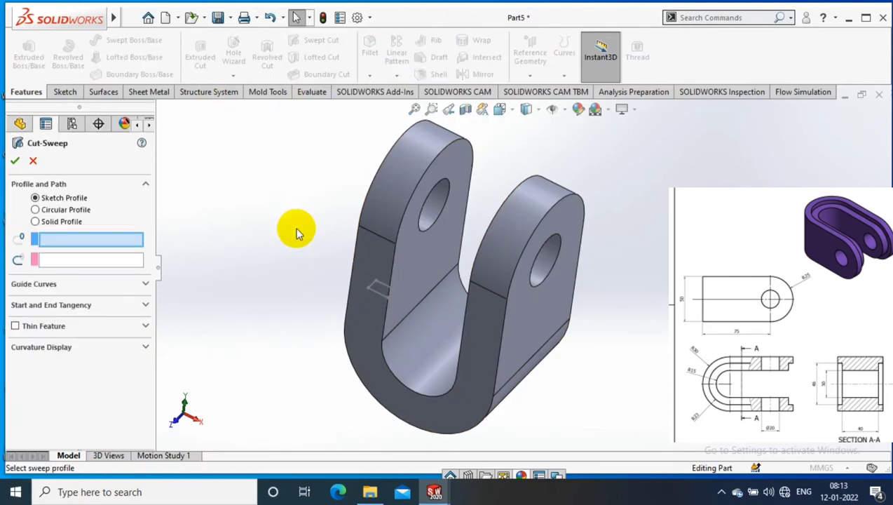
click(382, 300)
right_click(259, 239)
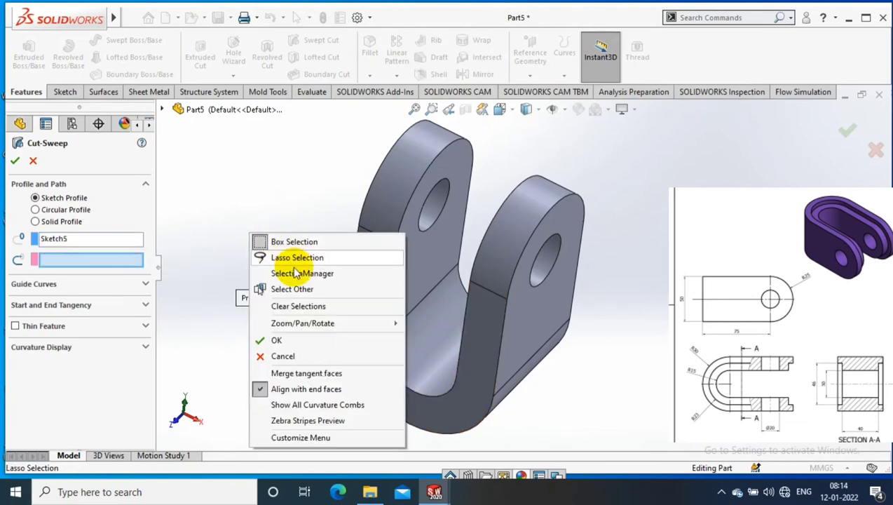
click(289, 272)
click(392, 253)
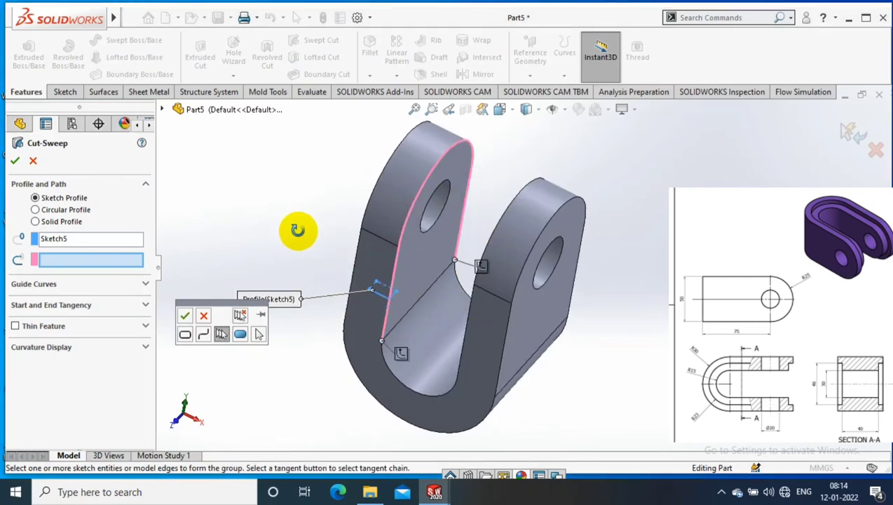
- Add the right prong and bottom arc edges to close the path loop, creating Cut-Sweep1
middle_drag(382, 300, 339, 239)
mouse_move(463, 289)
middle_down()
mouse_move(354, 252)
mouse_move(543, 214)
middle_up()
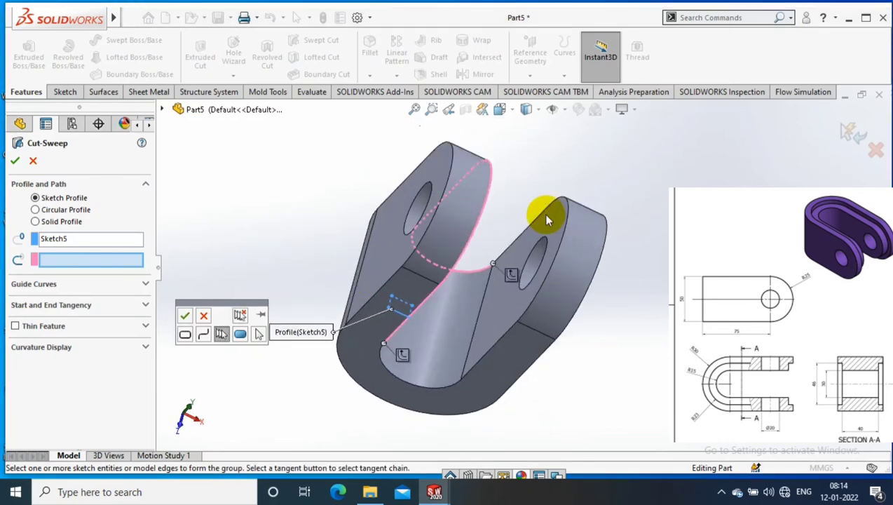
click(569, 207)
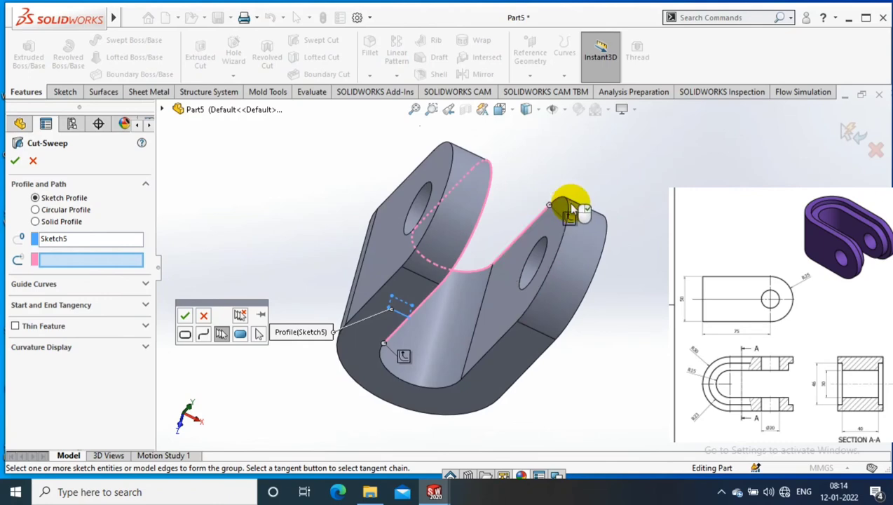
click(569, 210)
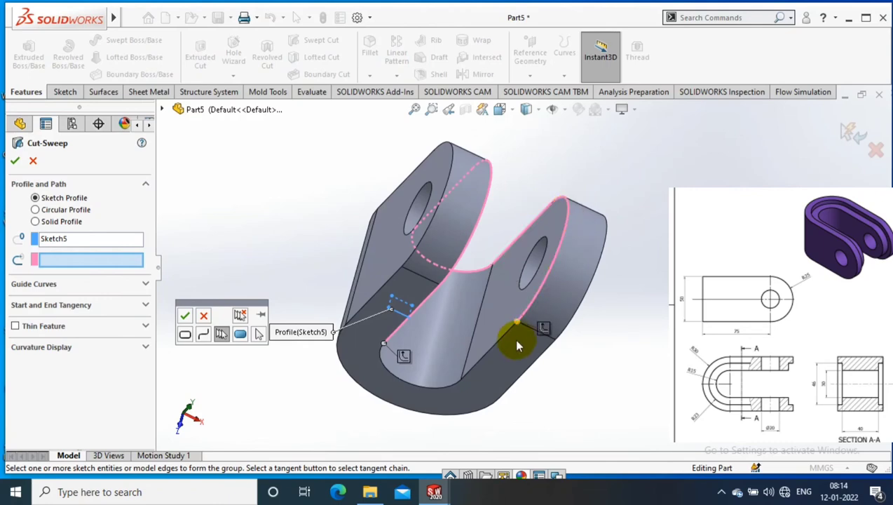
click(442, 391)
middle_drag(329, 349, 260, 333)
click(185, 315)
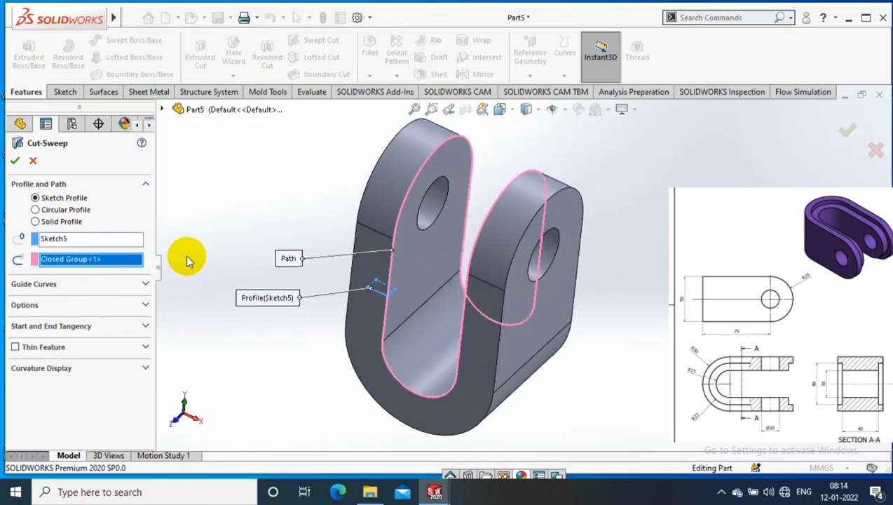
click(18, 162)
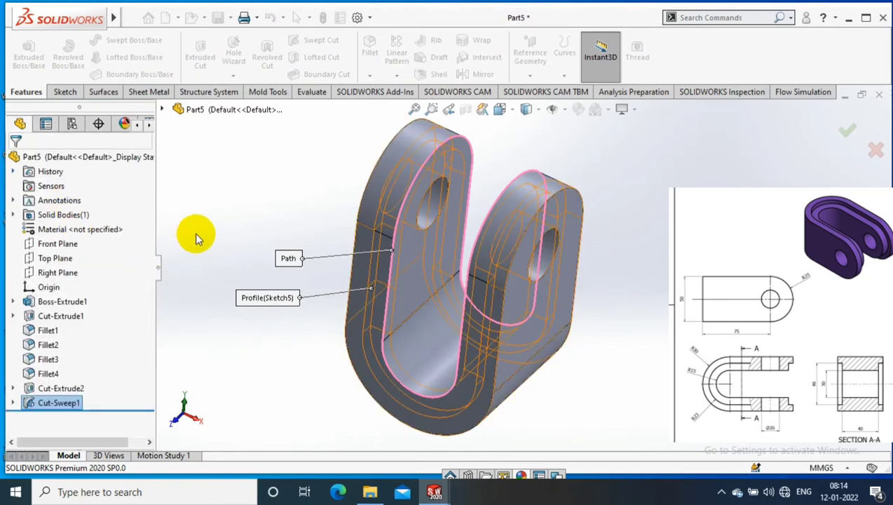
middle_drag(195, 232, 229, 233)
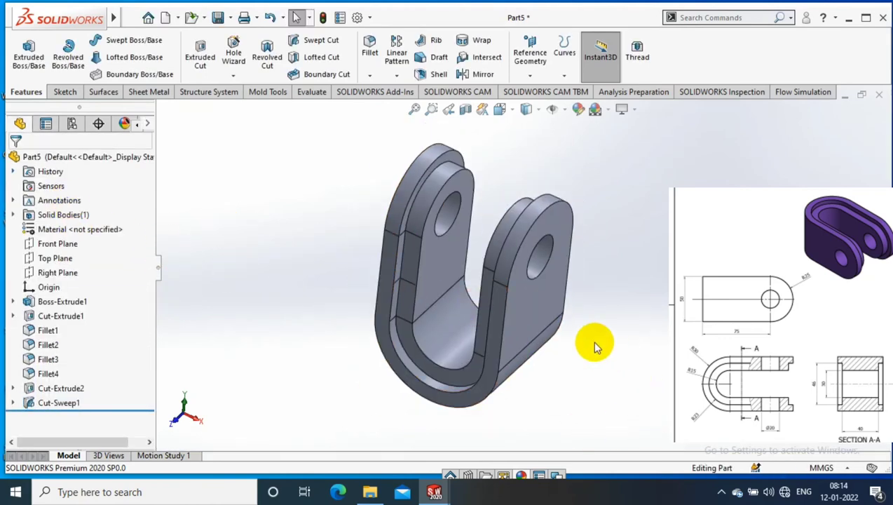
- Give the whole clevis part a blue-violet appearance colour and orbit to view it
right_click(550, 323)
click(671, 170)
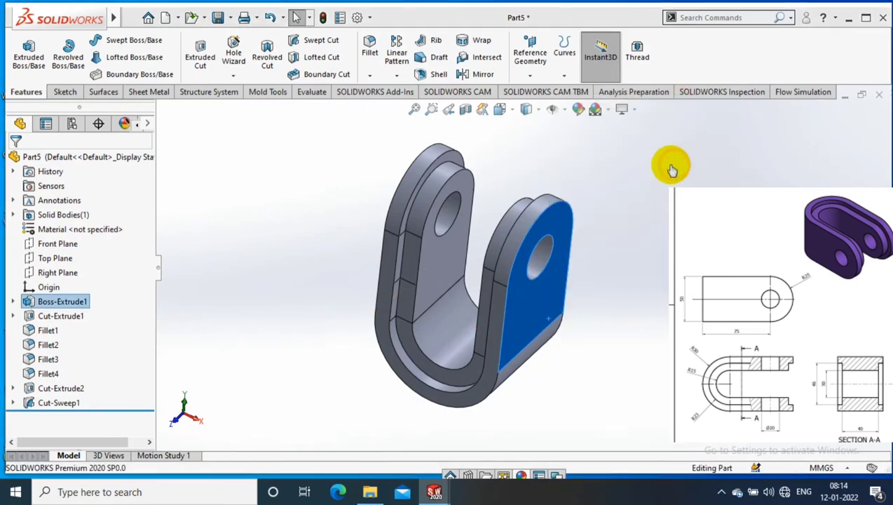
click(114, 335)
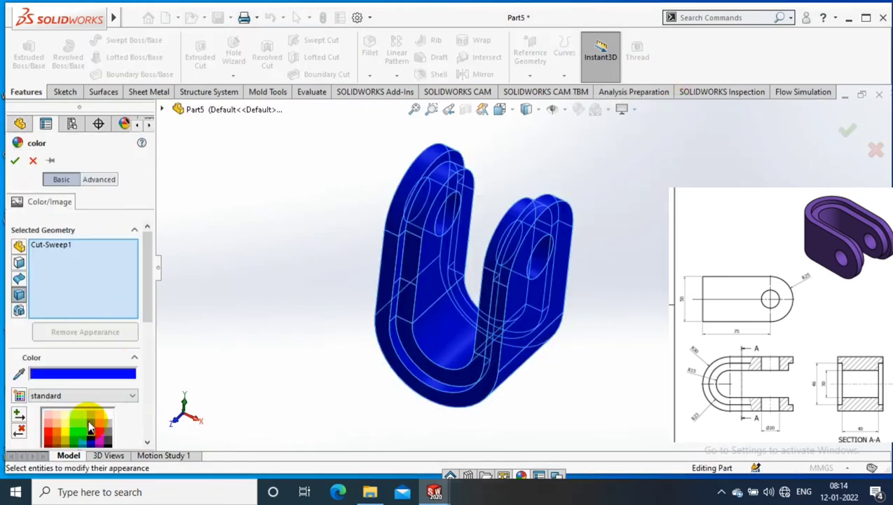
click(89, 426)
click(14, 160)
mouse_move(405, 195)
middle_down()
mouse_move(655, 359)
mouse_move(686, 177)
middle_up()
middle_drag(482, 159, 643, 272)
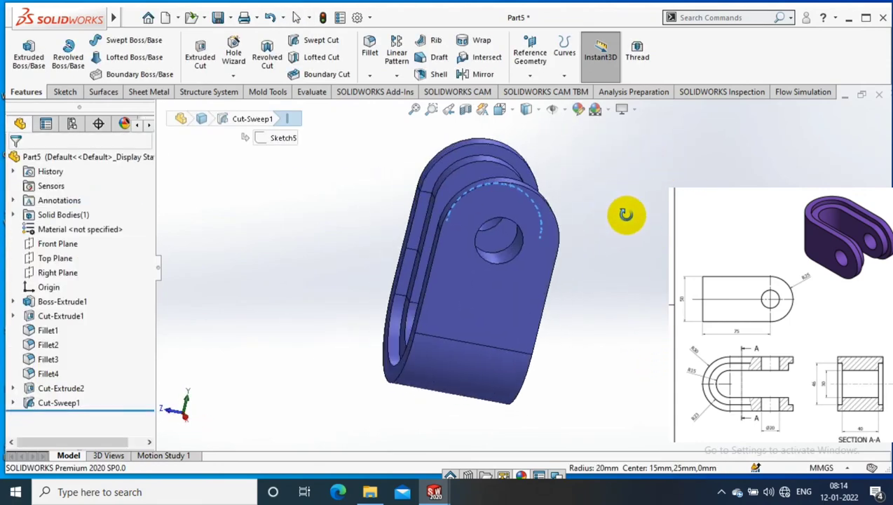